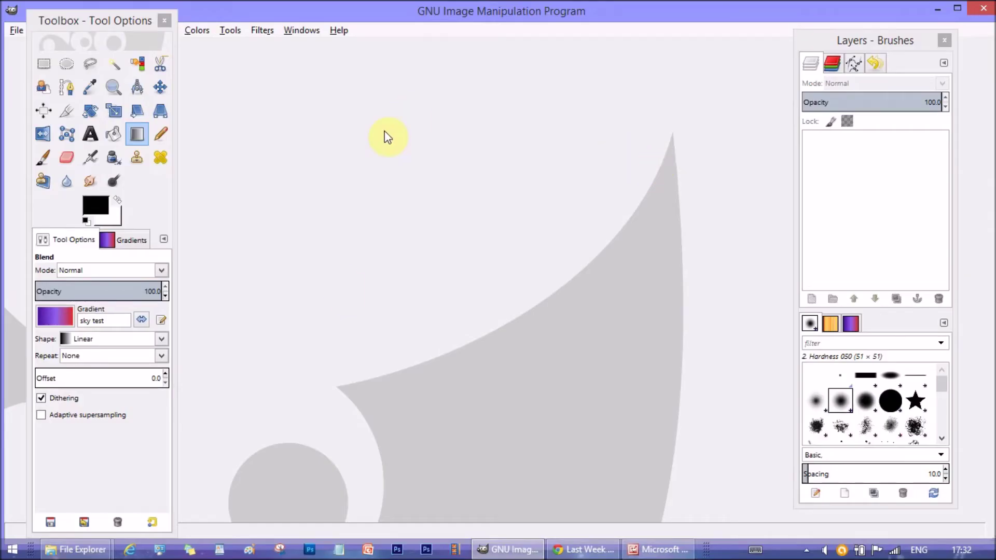
Bring up the alien sky.jpeg reference image in Microsoft Office Picture Manager.
click(68, 247)
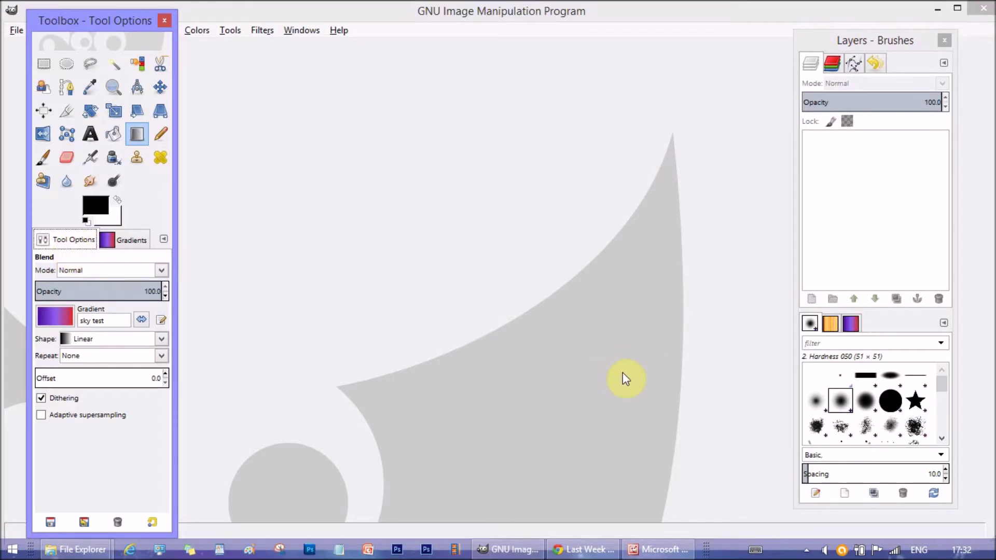
click(657, 551)
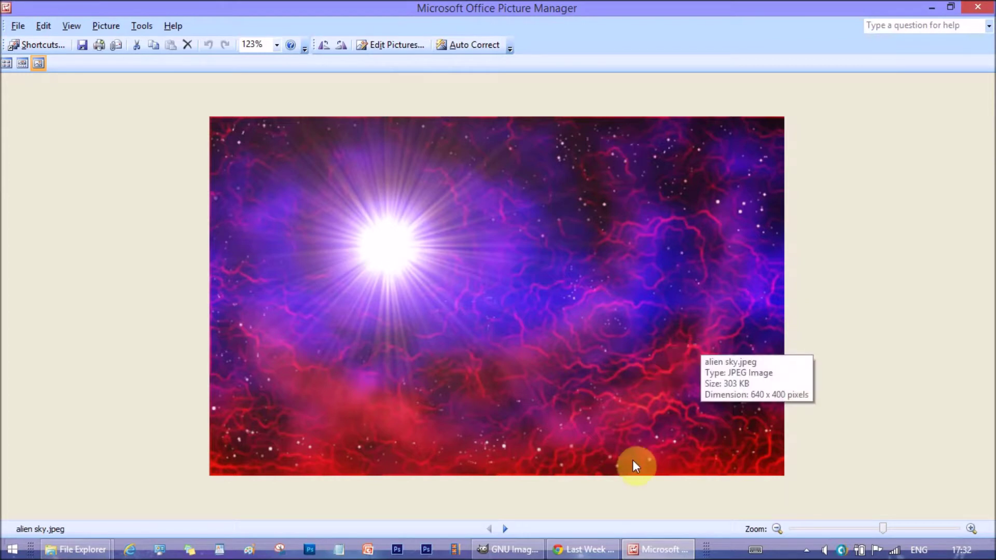
Minimize Picture Manager so the GIMP window is back in front.
click(930, 11)
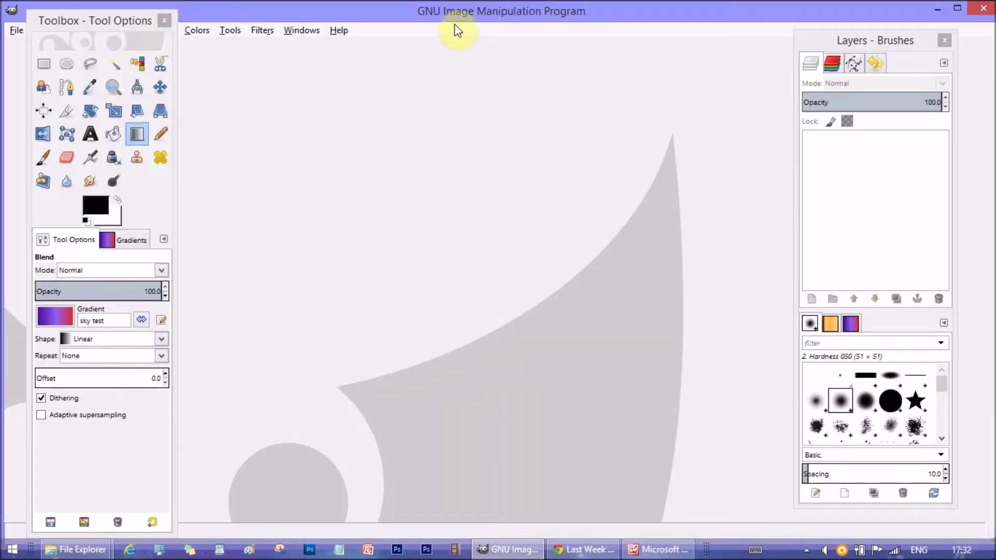
Create a new blank 640x400 image with File > New.
click(14, 30)
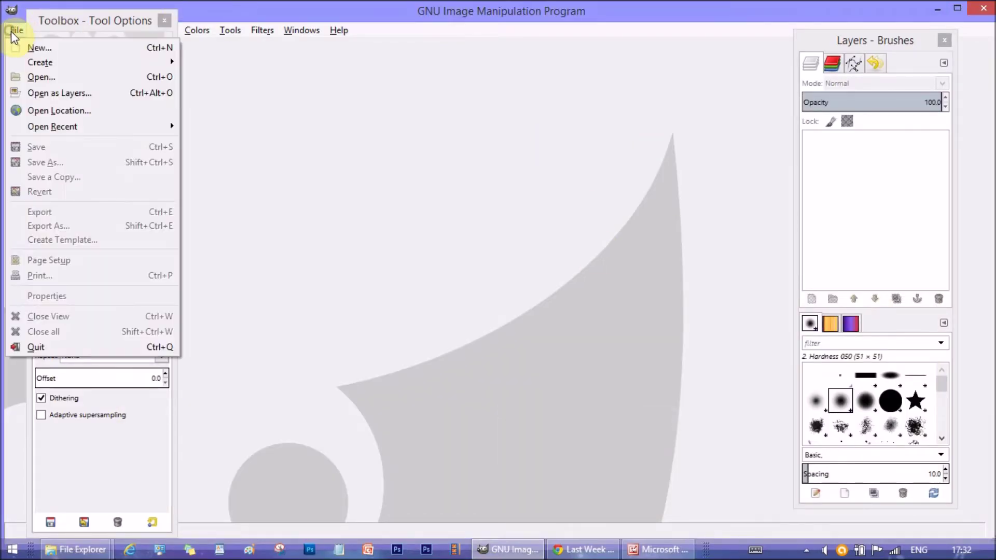
click(37, 49)
click(381, 219)
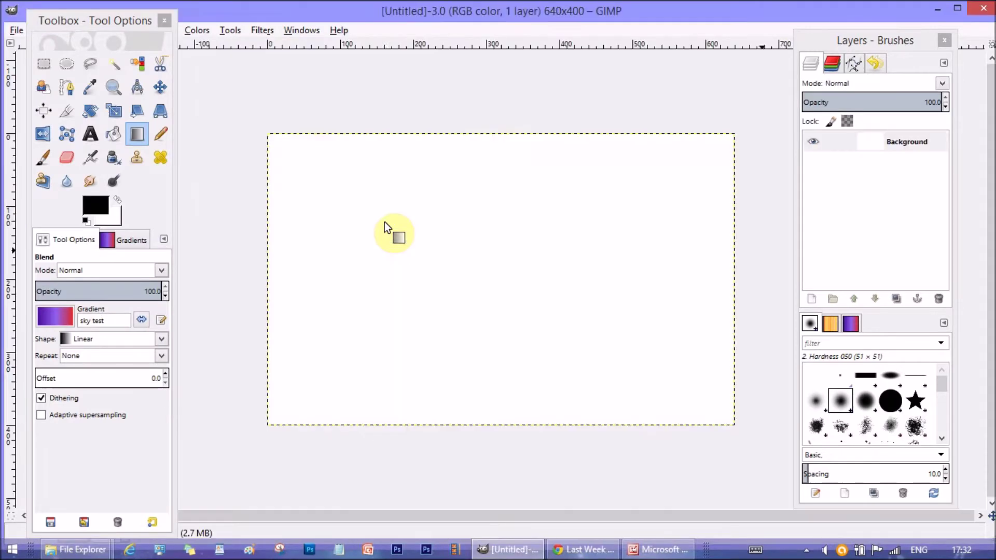
Choose the Blend tool, browse its gradient list keeping sky test, and open the dock's tab menu.
click(138, 133)
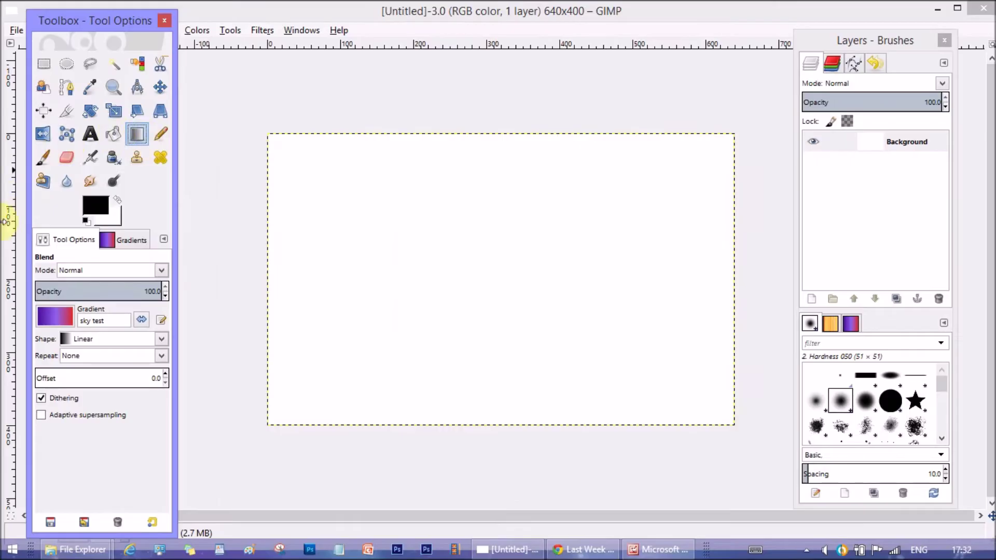
click(62, 314)
drag(160, 349, 164, 500)
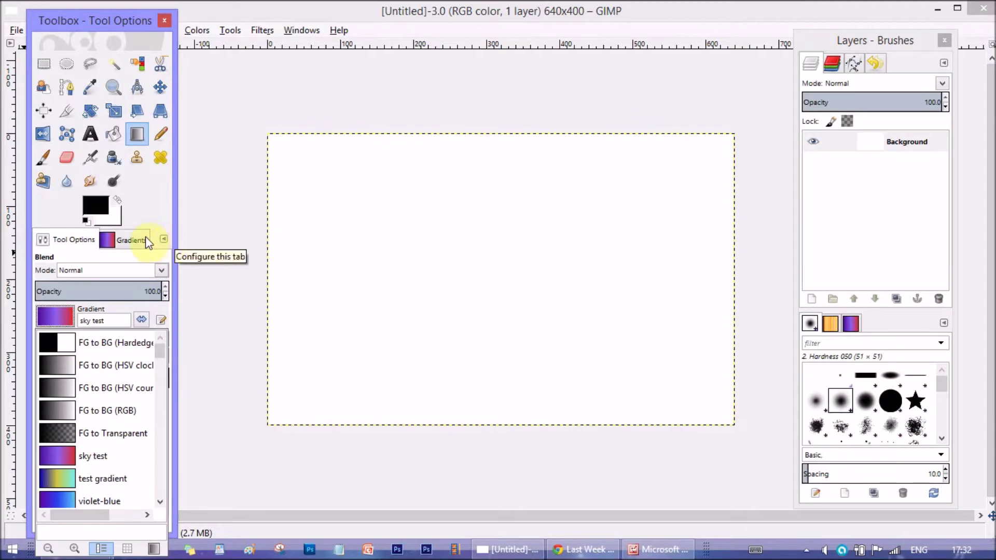
click(163, 238)
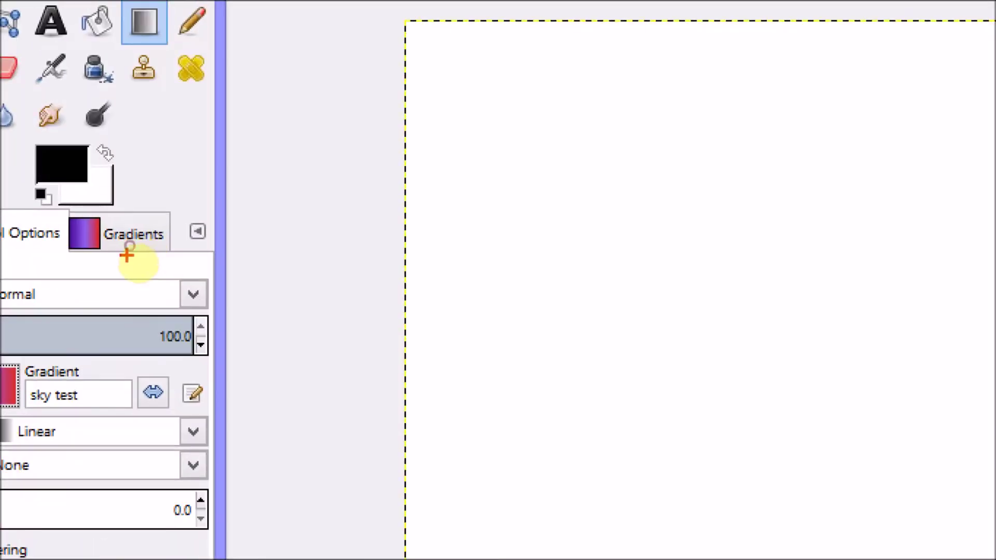
mouse_move(111, 241)
mouse_down()
mouse_move(156, 243)
mouse_move(138, 248)
mouse_up()
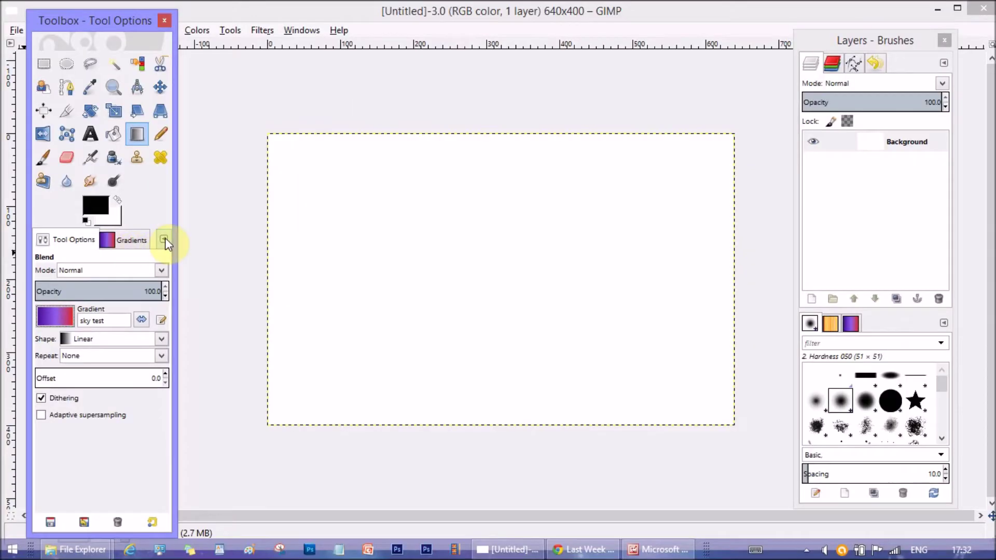
click(163, 239)
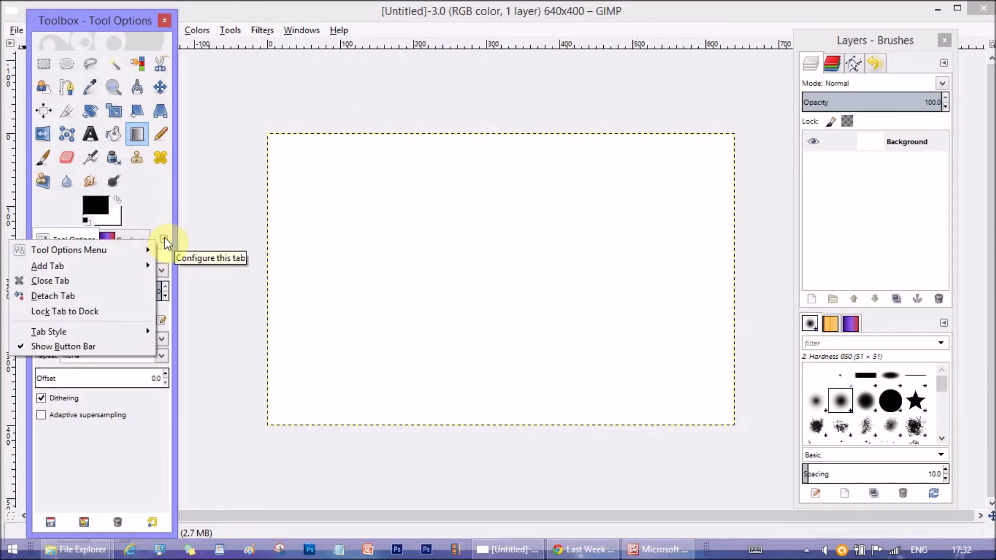
Add a Gradients tab beside Tool Options, listing gradients such as sky test and test gradient.
click(163, 239)
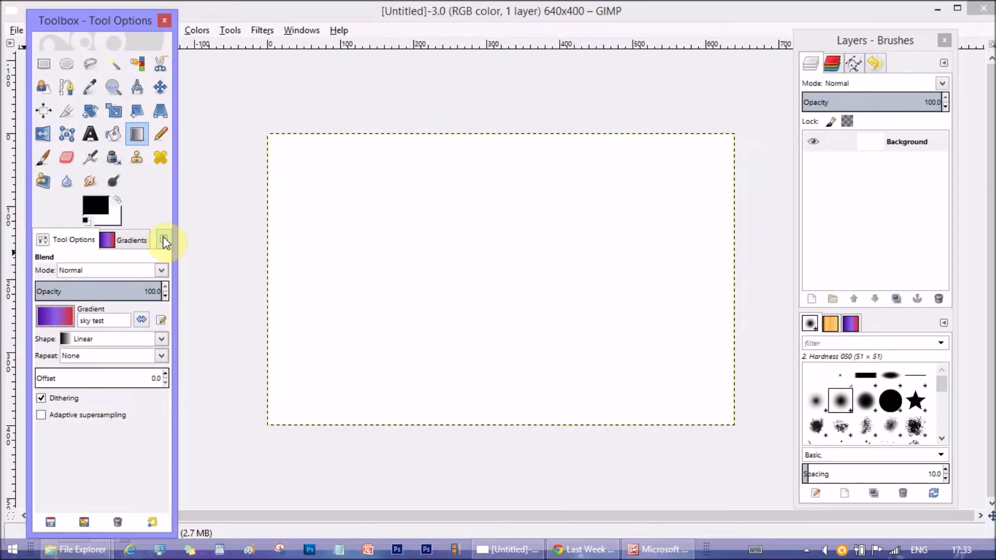
click(163, 240)
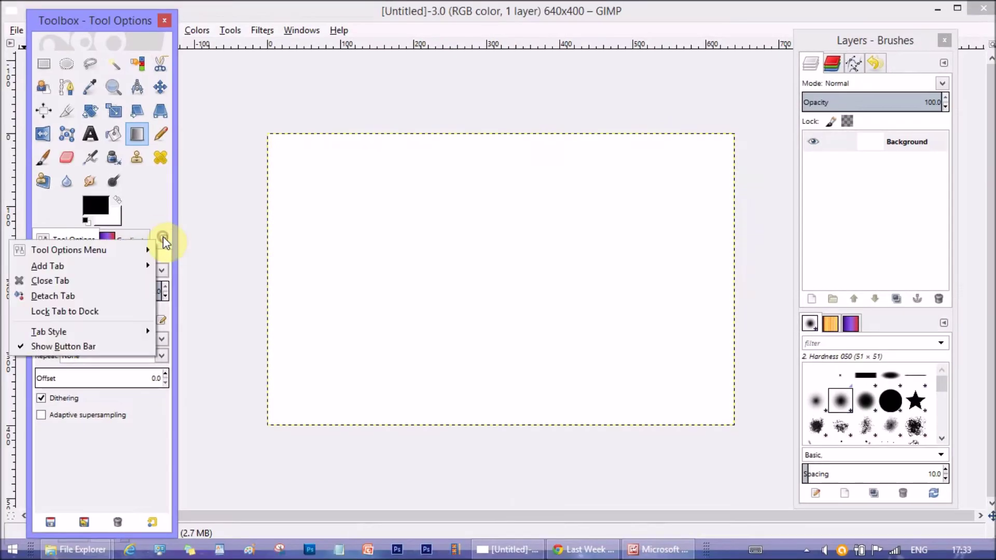
mouse_move(98, 267)
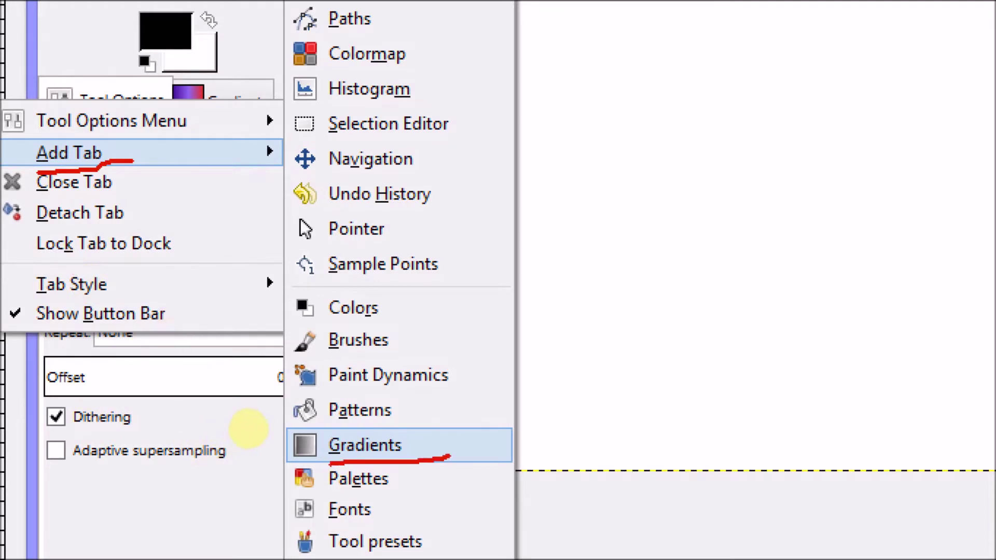
click(363, 445)
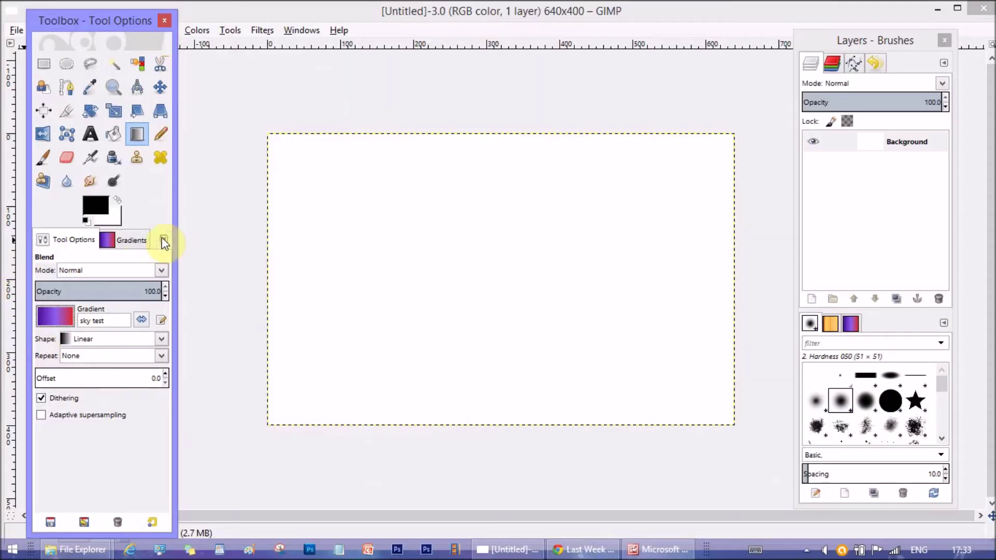
click(138, 239)
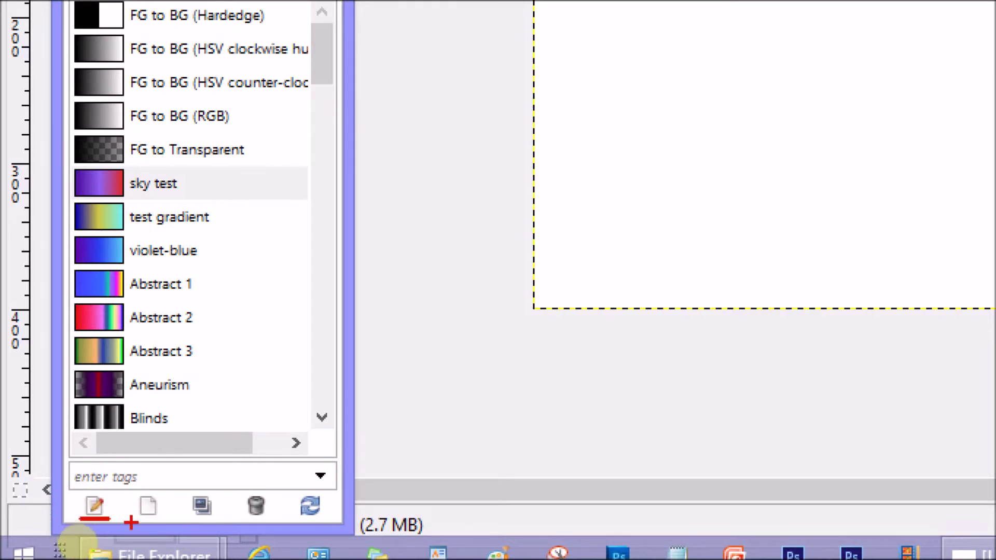
drag(120, 517, 144, 521)
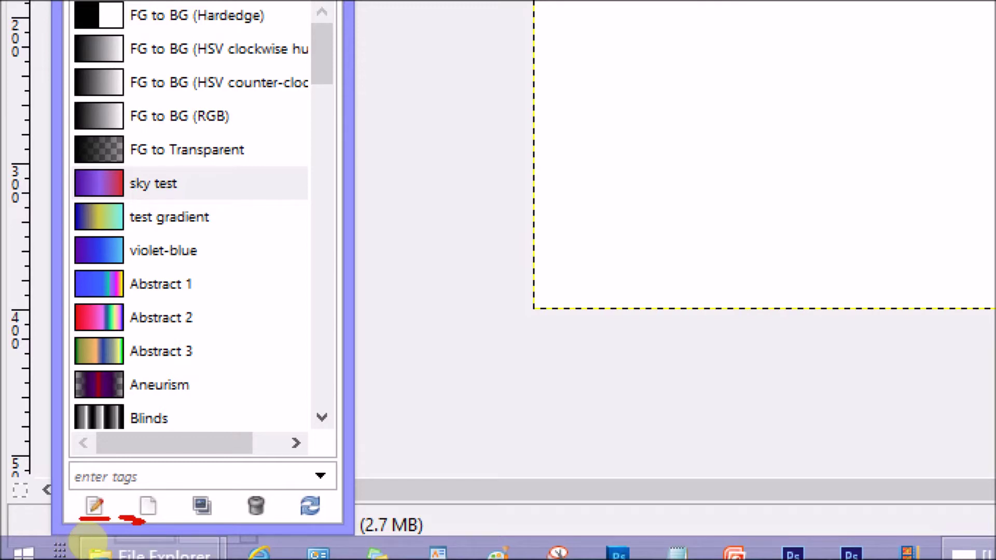
drag(138, 520, 163, 518)
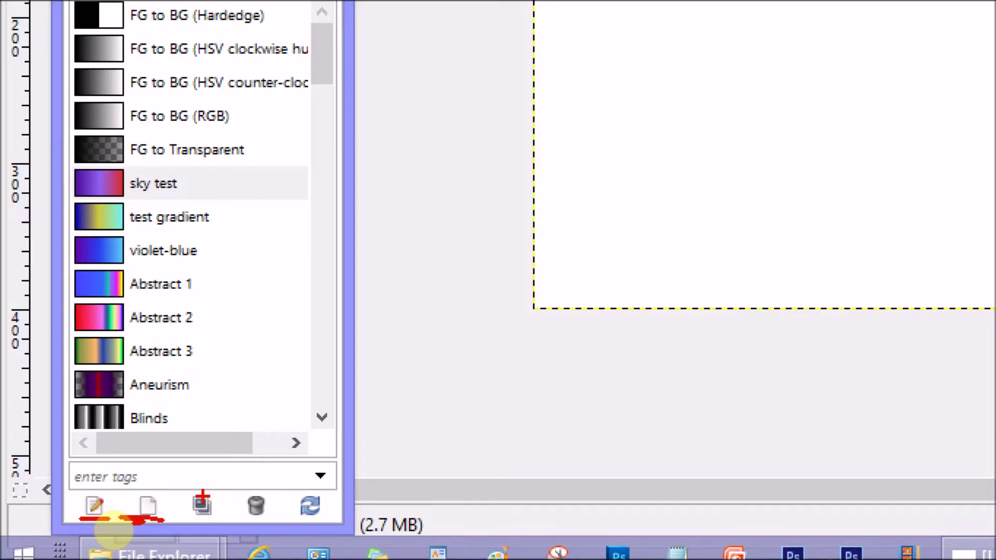
key(Escape)
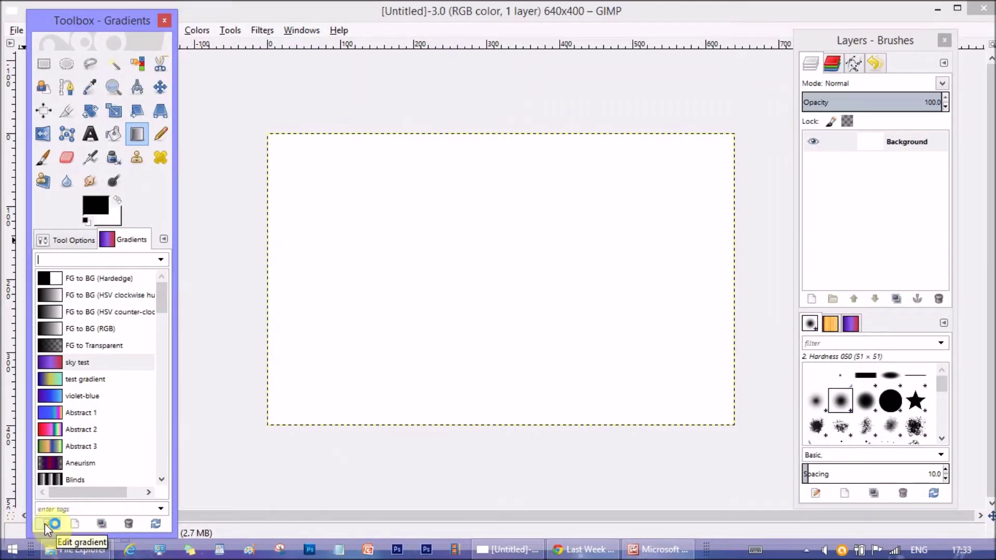
click(86, 363)
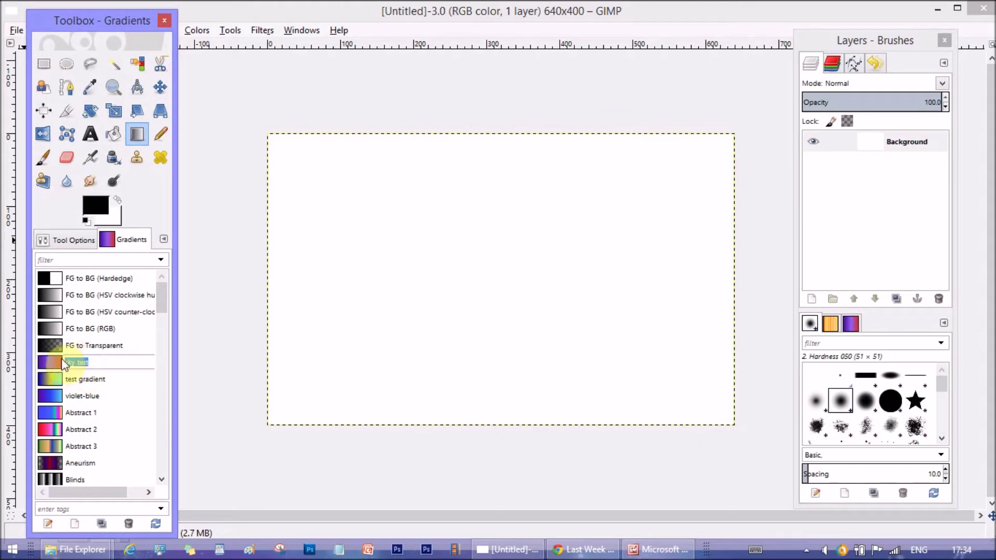
click(46, 366)
click(48, 523)
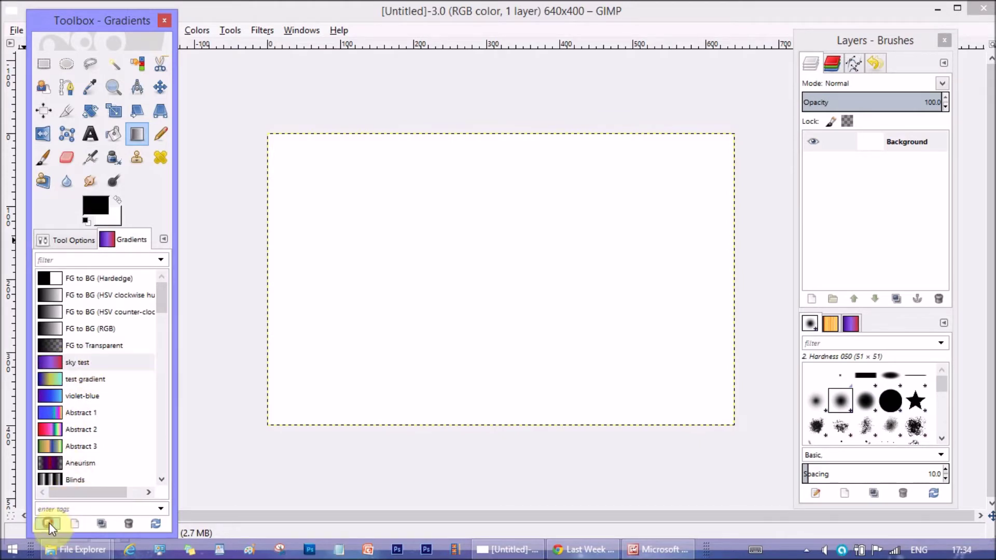
drag(99, 299, 201, 269)
drag(450, 176, 815, 230)
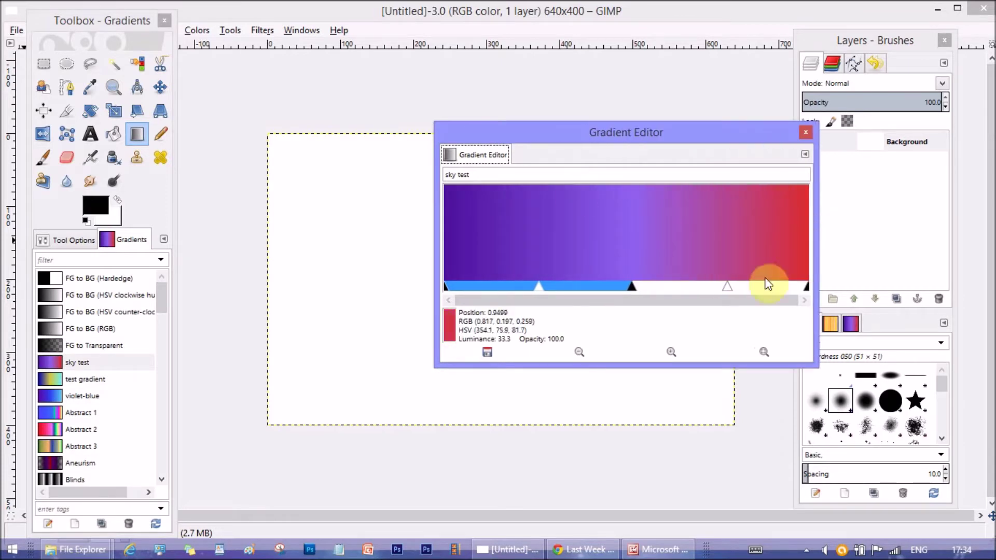
click(806, 136)
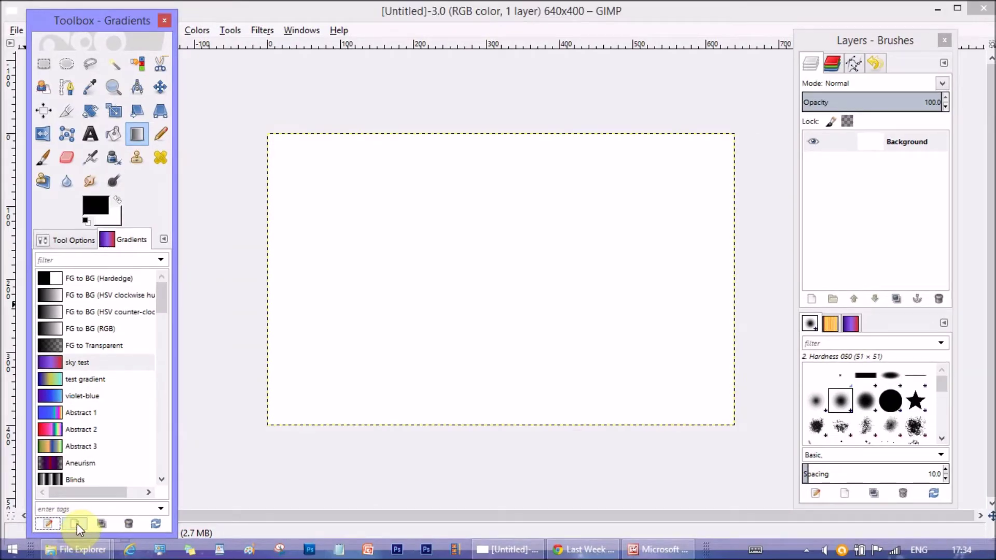
Create an Untitled black-to-white gradient and enlarge its Gradient Editor over the canvas.
click(76, 524)
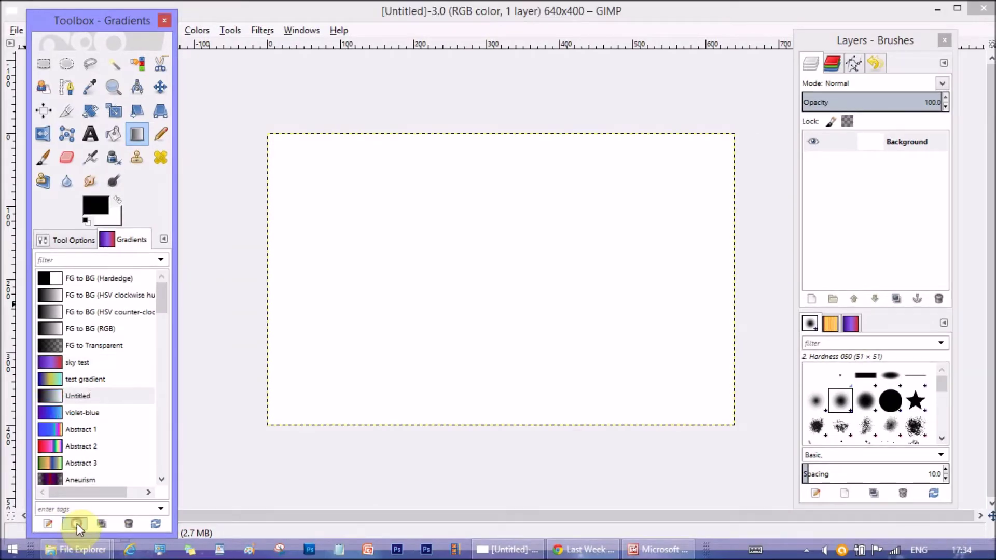
drag(98, 303, 556, 161)
drag(619, 236, 903, 245)
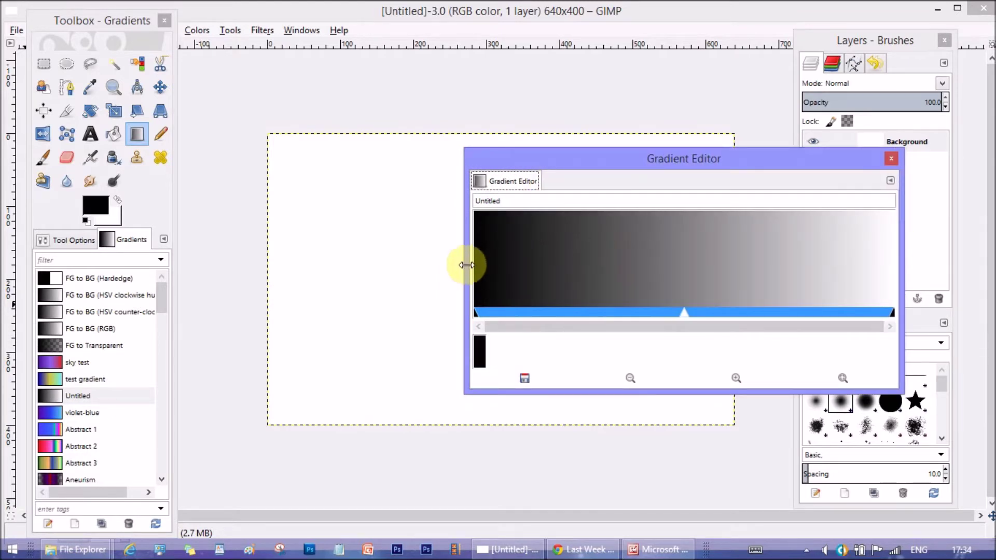
drag(463, 262, 392, 263)
drag(542, 166, 391, 128)
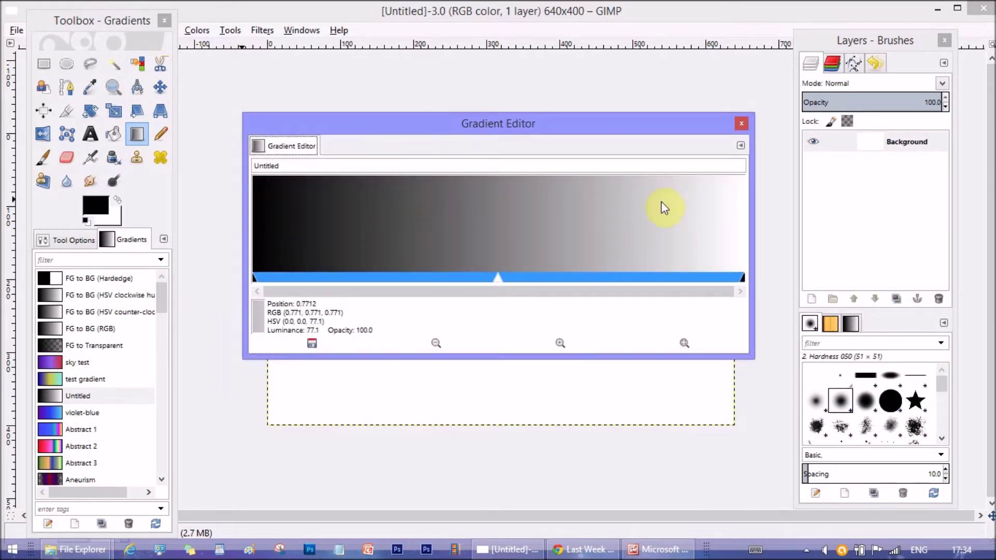
right_click(363, 221)
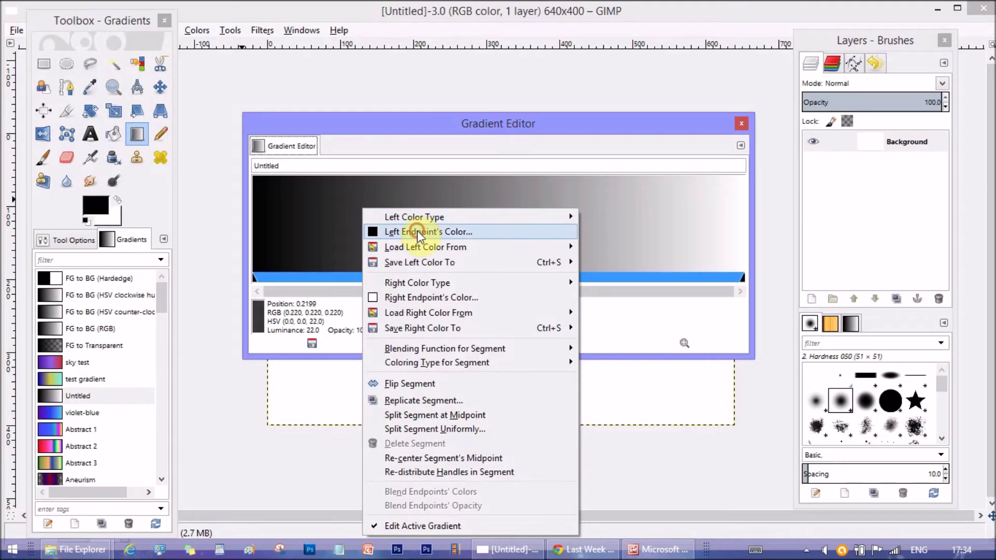
Set the gradient's left endpoint colour to a bright blue-violet.
click(417, 230)
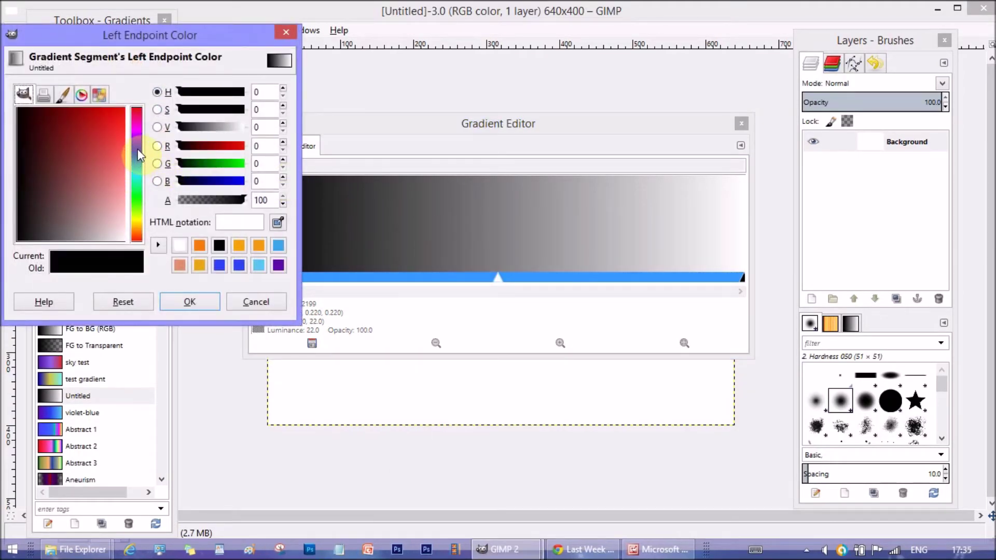
click(138, 148)
drag(104, 161, 95, 113)
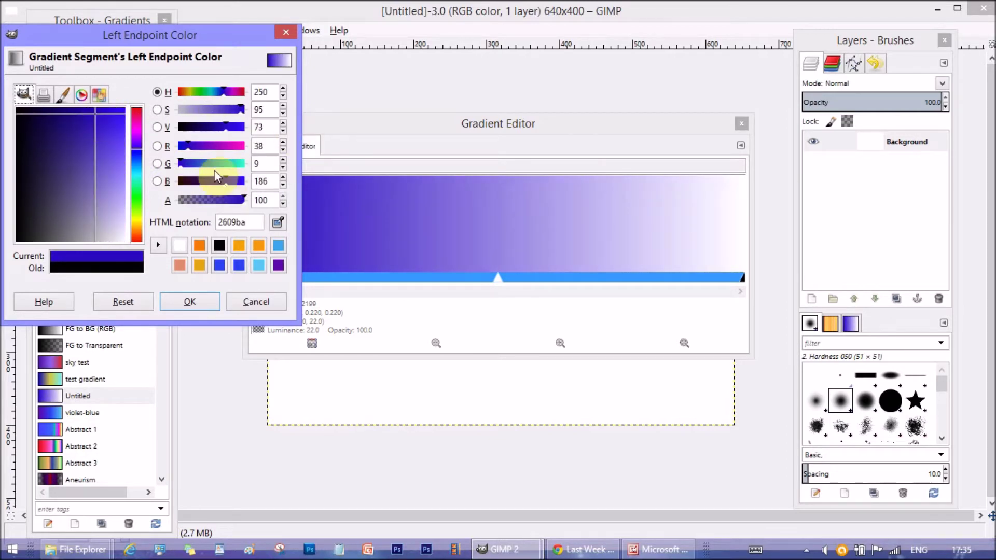
click(191, 304)
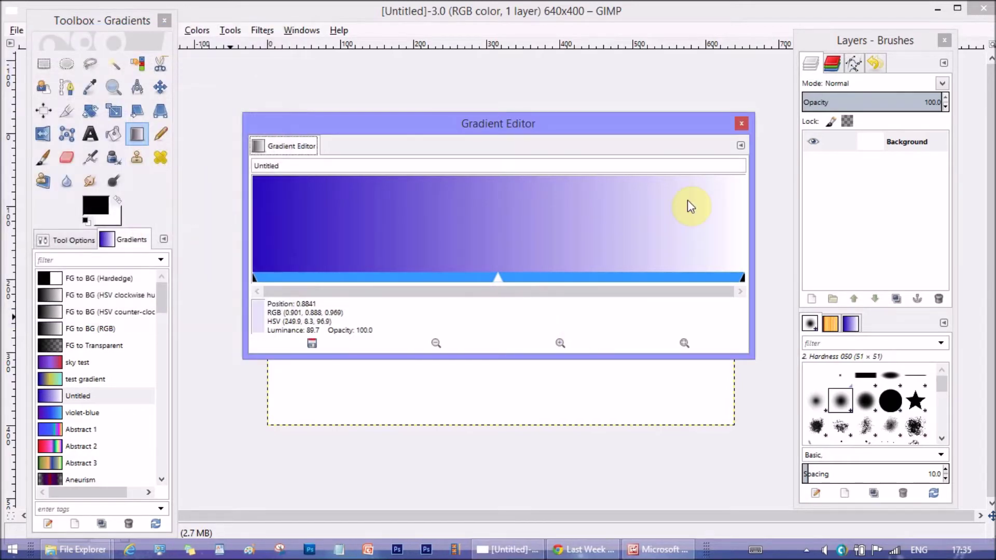
Set the gradient's right endpoint colour to cyan 55ede4.
right_click(594, 202)
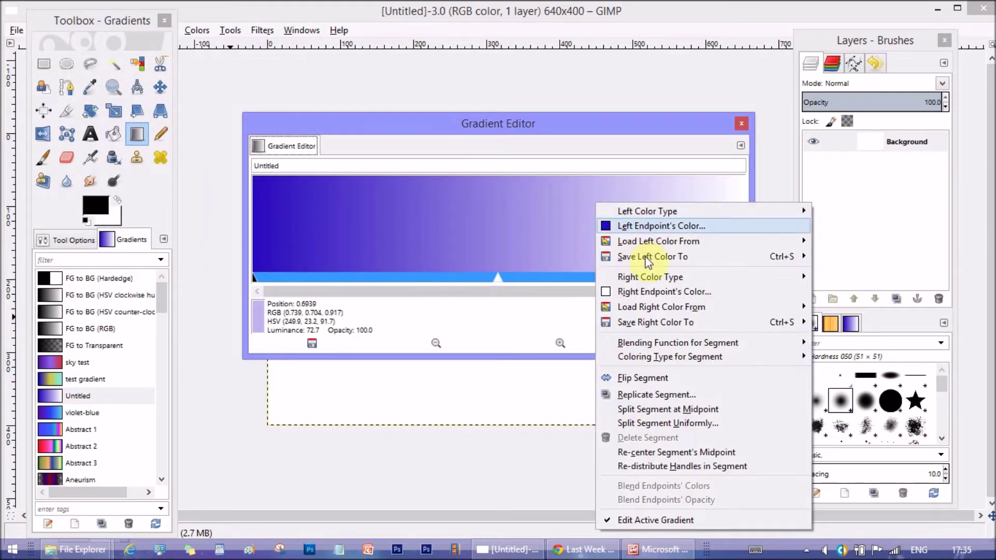
click(646, 290)
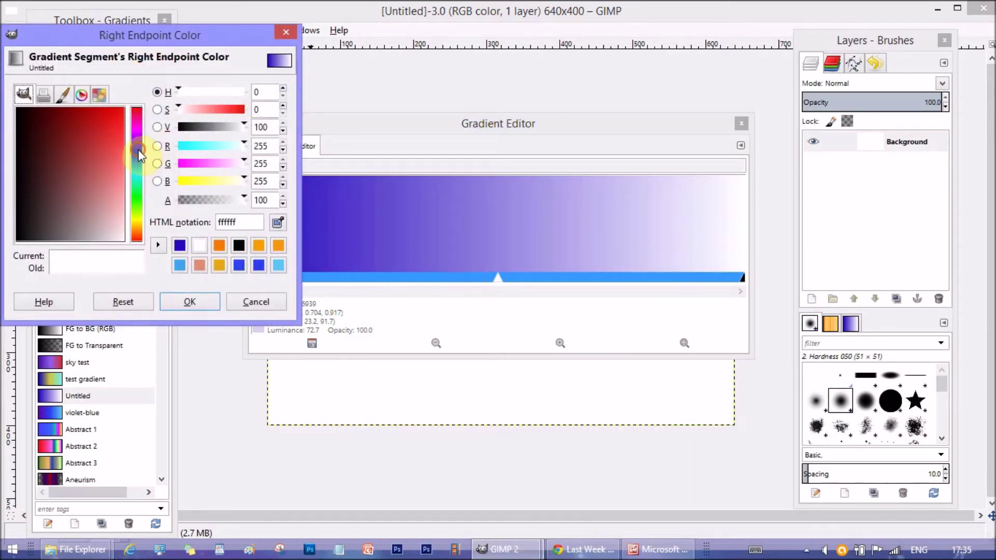
drag(138, 152, 139, 181)
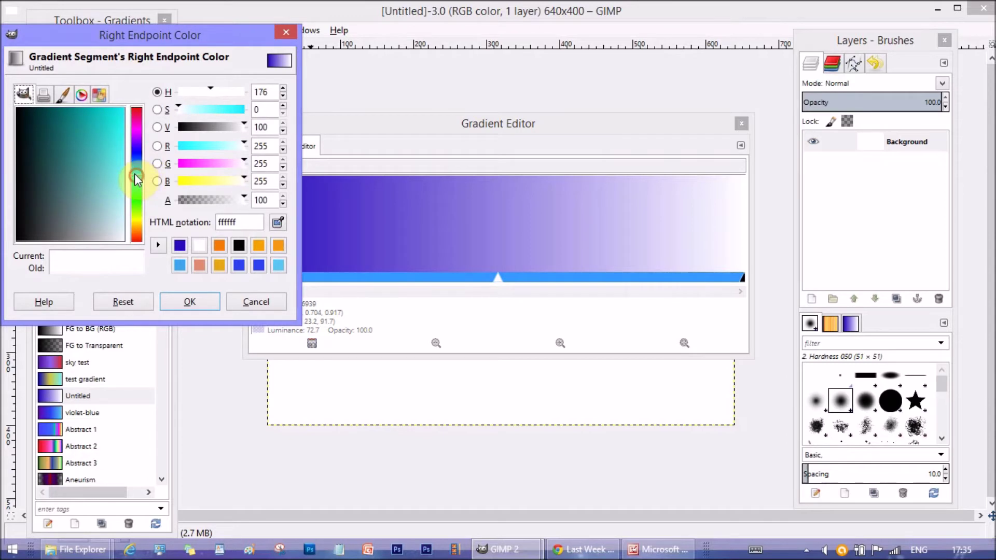
click(115, 152)
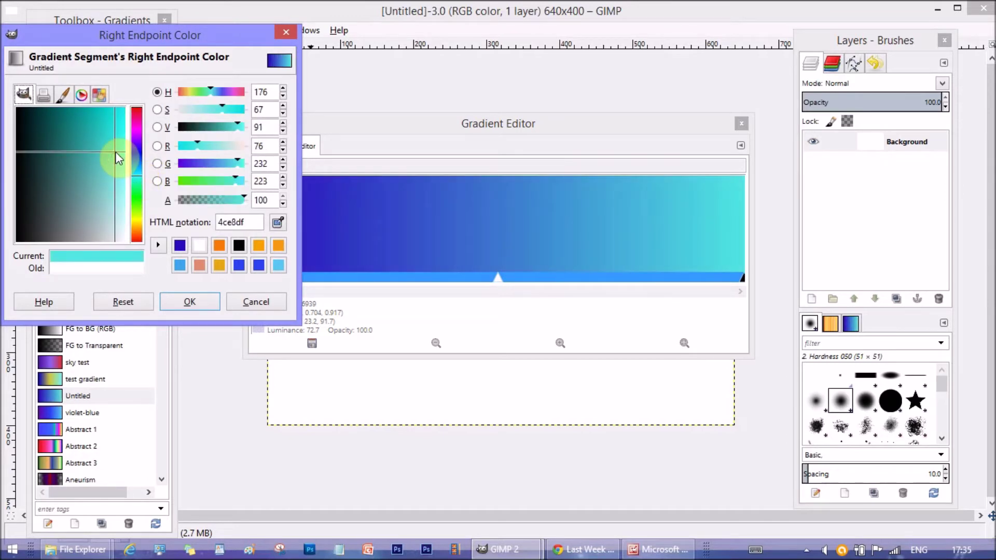
drag(117, 153, 118, 156)
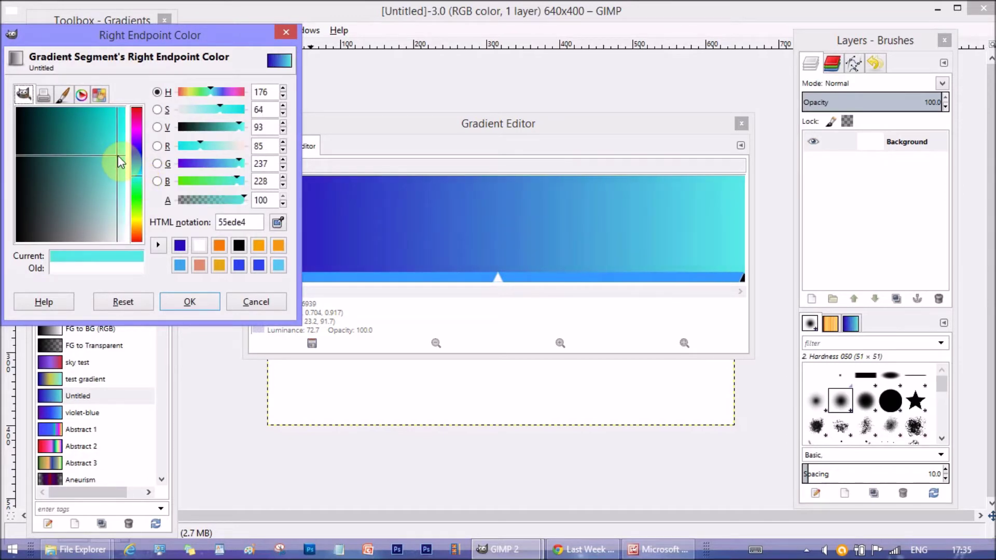
click(192, 303)
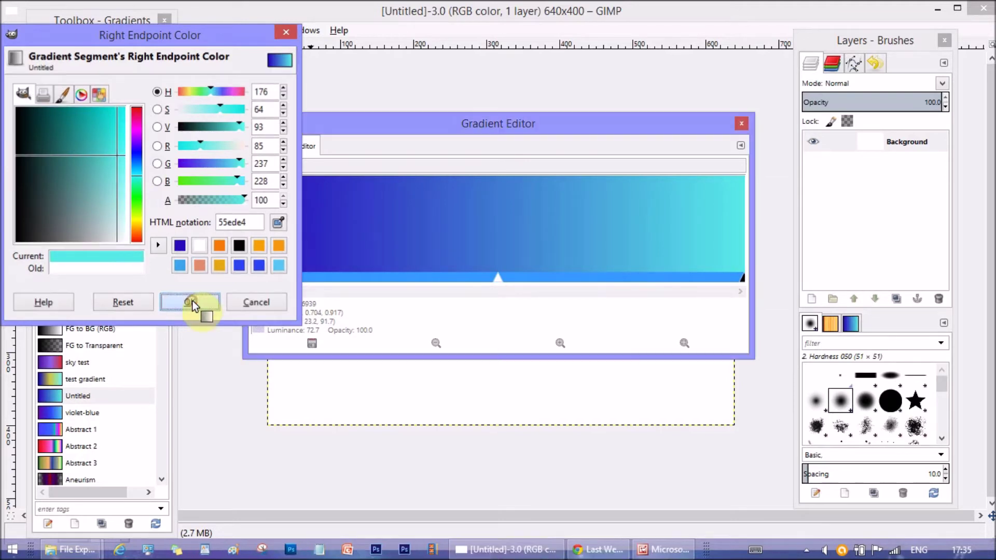
Make the foreground colour the deep blue sampled from the gradient's left end.
click(718, 222)
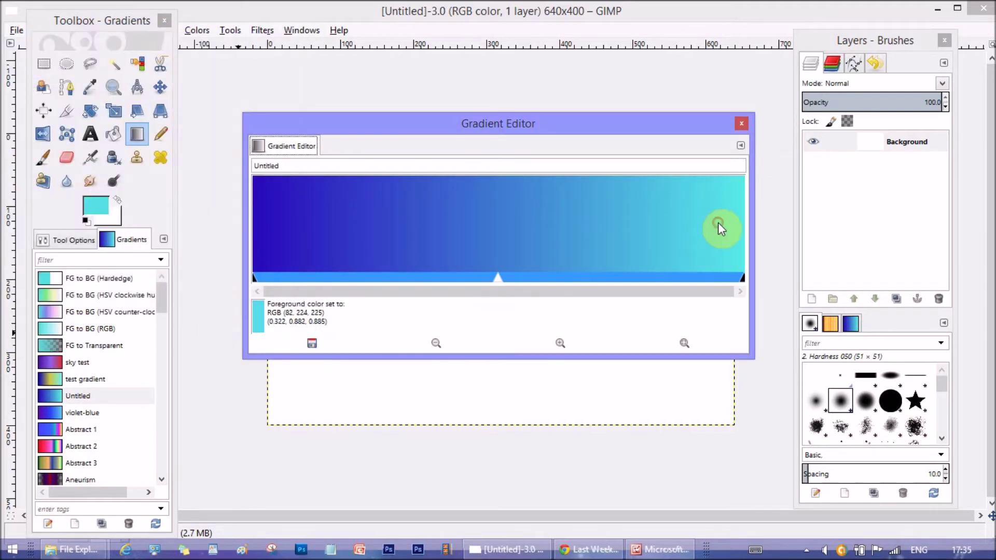
click(282, 200)
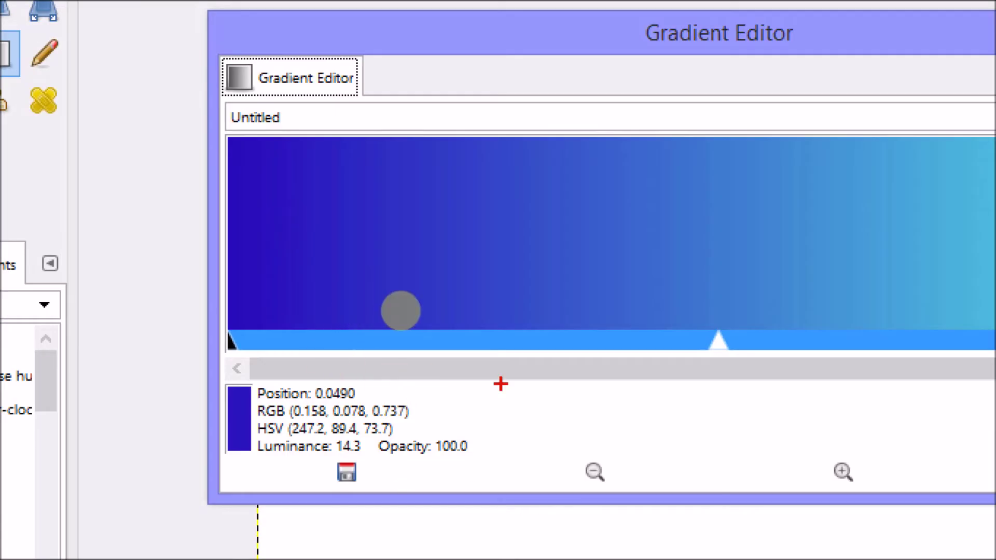
drag(381, 301, 377, 322)
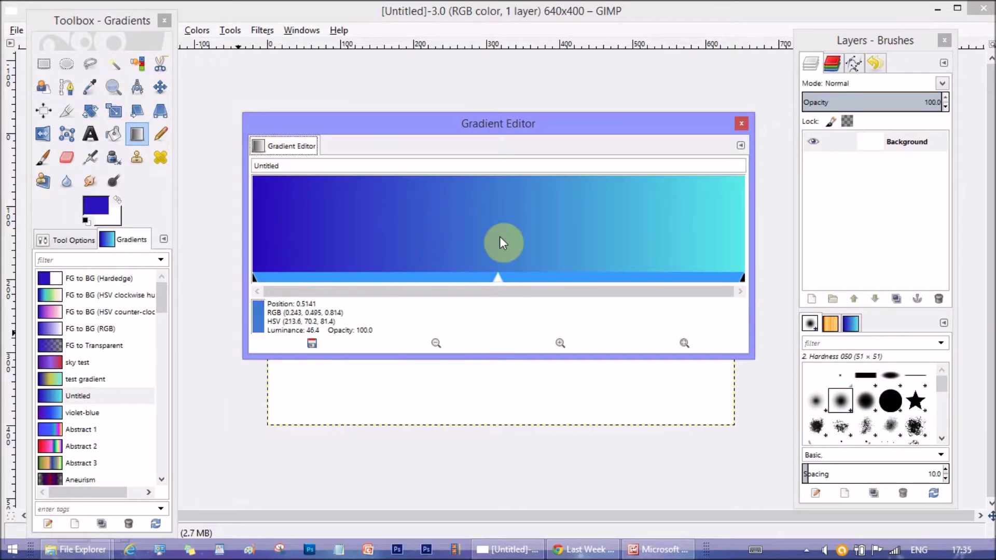
right_click(444, 282)
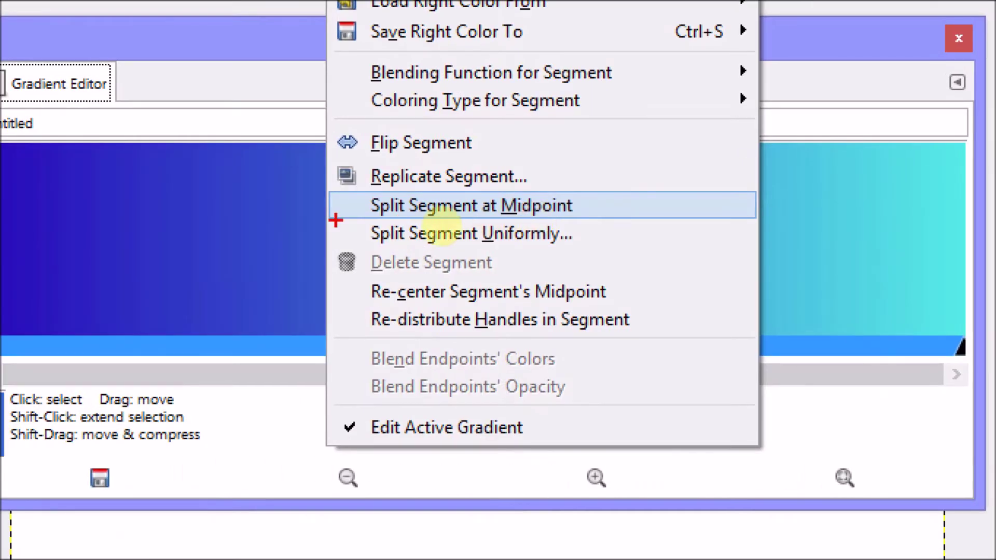
Split the gradient at its midpoint and shift both halves' blend midpoints leftward.
click(489, 212)
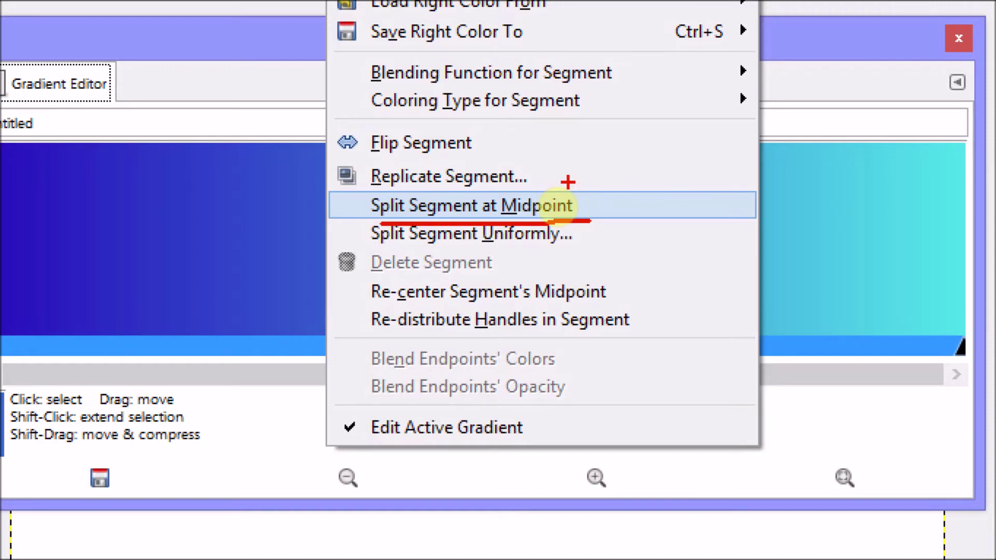
click(537, 205)
right_click(461, 218)
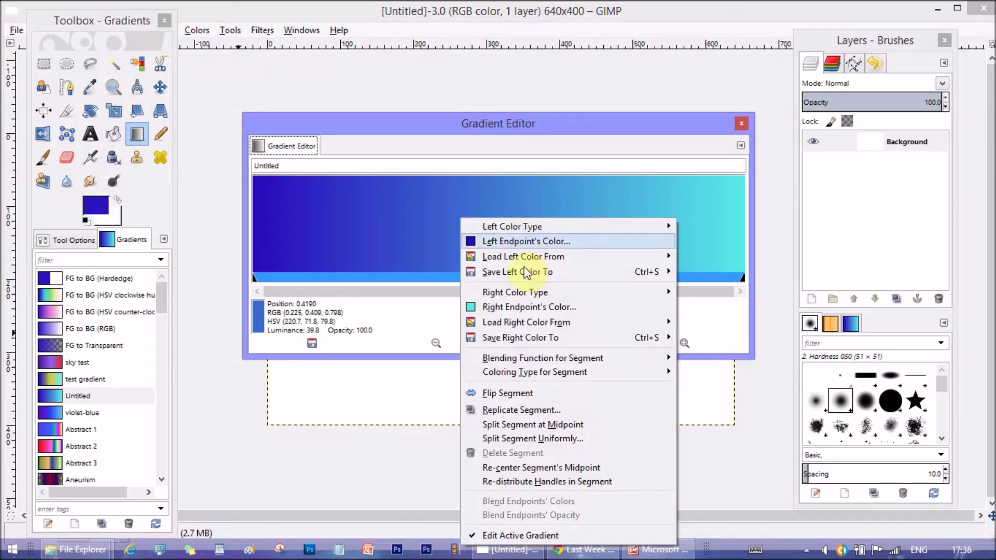
click(551, 427)
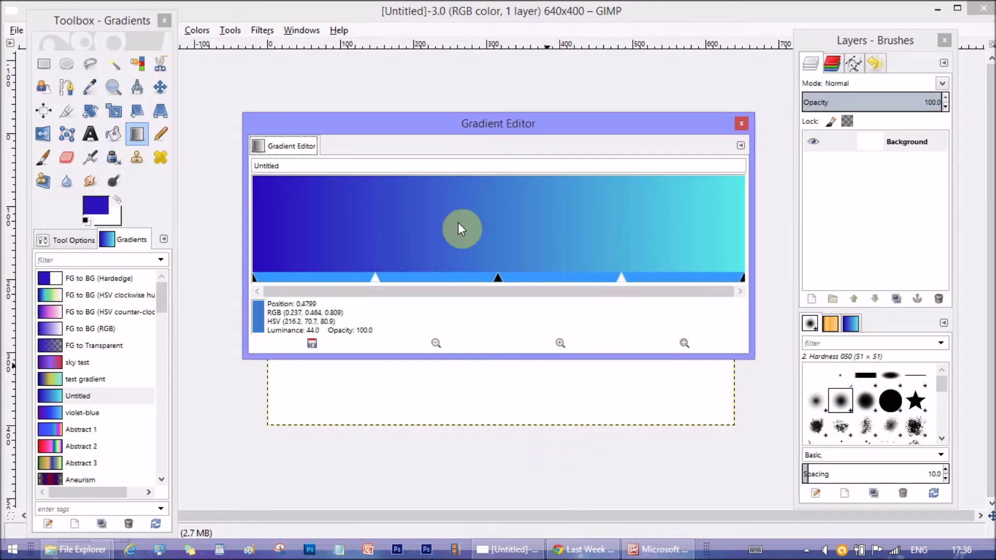
mouse_move(497, 280)
mouse_down()
mouse_move(450, 280)
mouse_move(569, 284)
mouse_move(478, 280)
mouse_move(497, 280)
mouse_up()
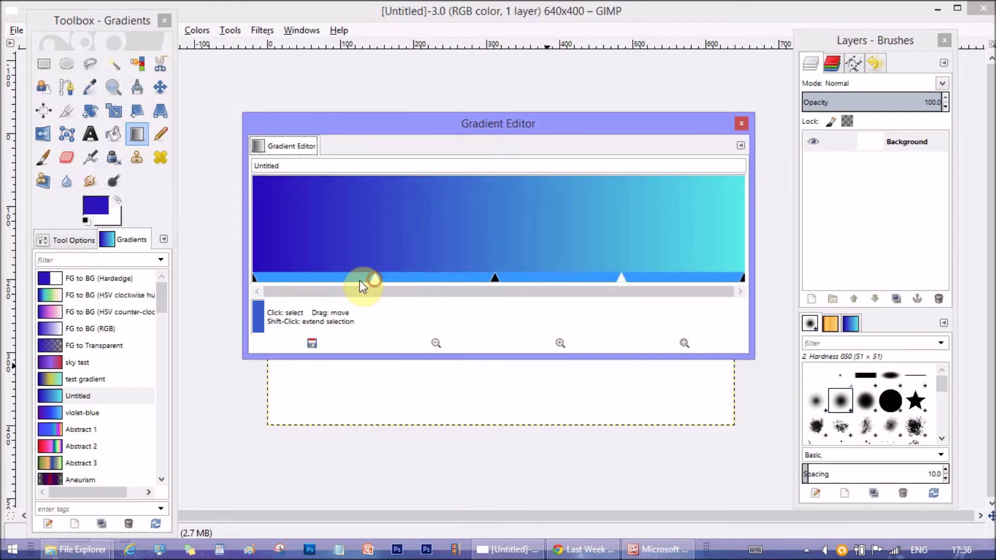
drag(362, 280, 390, 284)
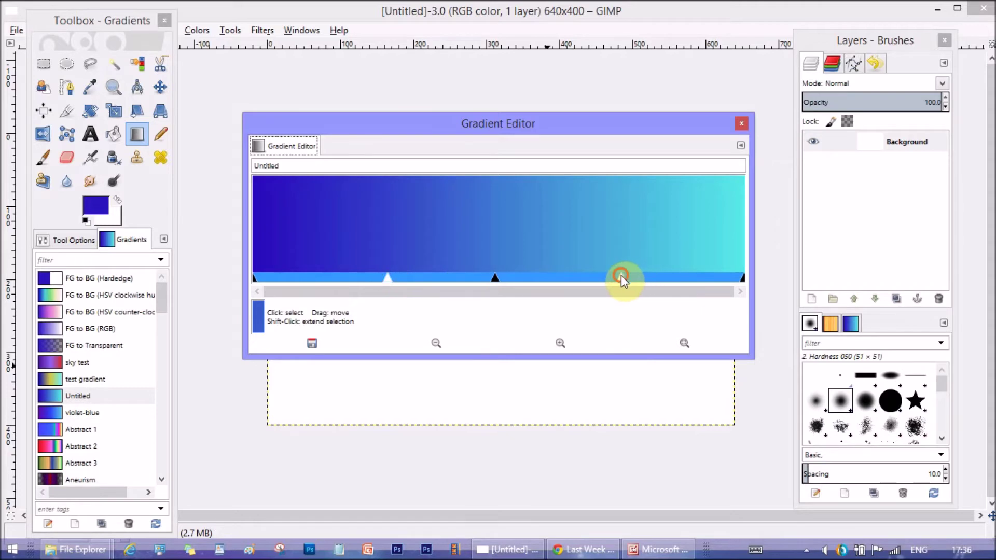
mouse_move(622, 277)
mouse_down()
mouse_move(599, 286)
mouse_move(609, 277)
mouse_up()
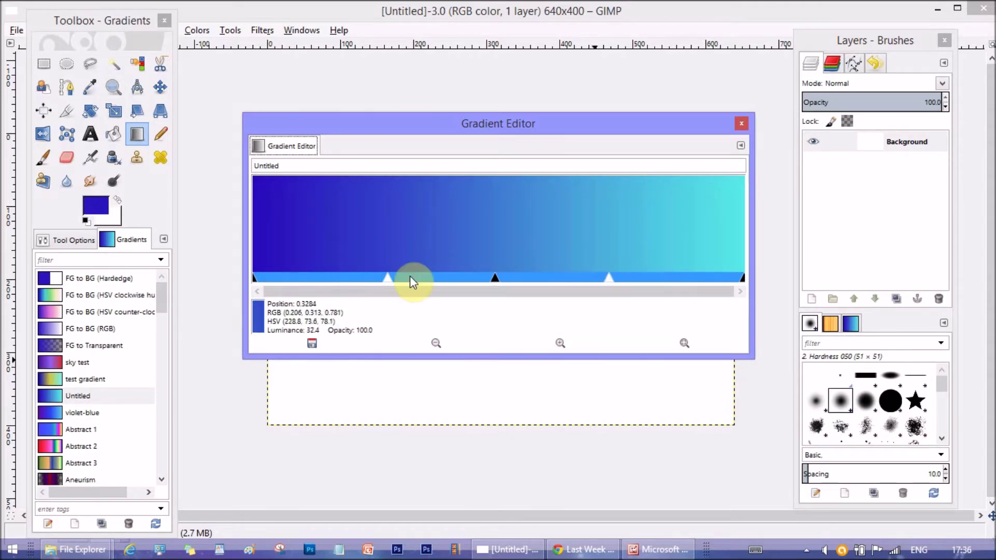
Select only the left segment of the split gradient in the handle bar.
click(425, 278)
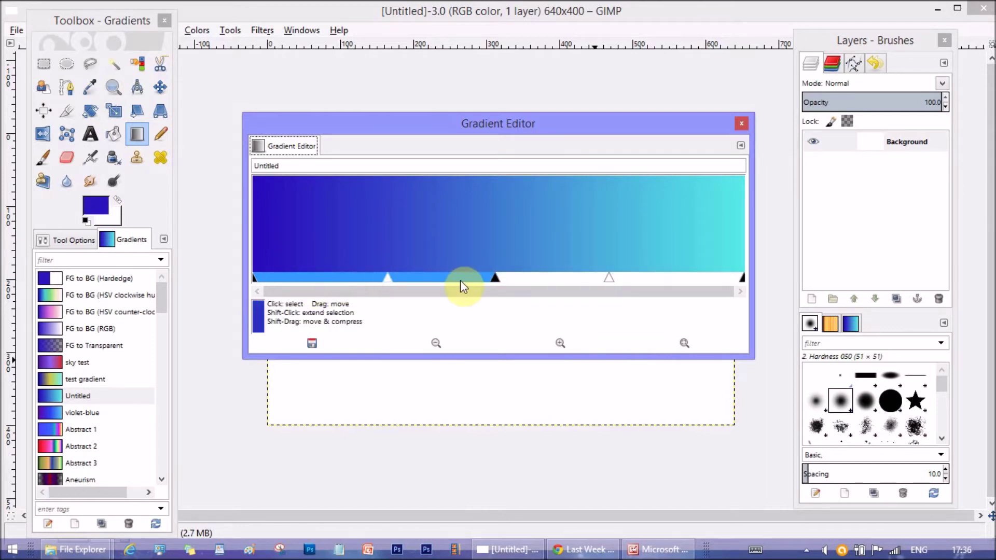
drag(319, 234, 231, 246)
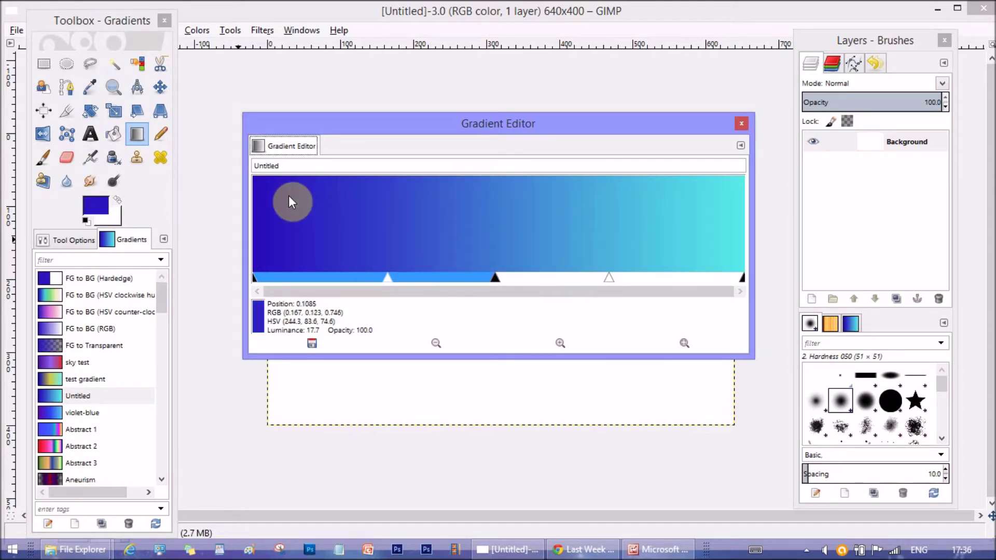
click(492, 270)
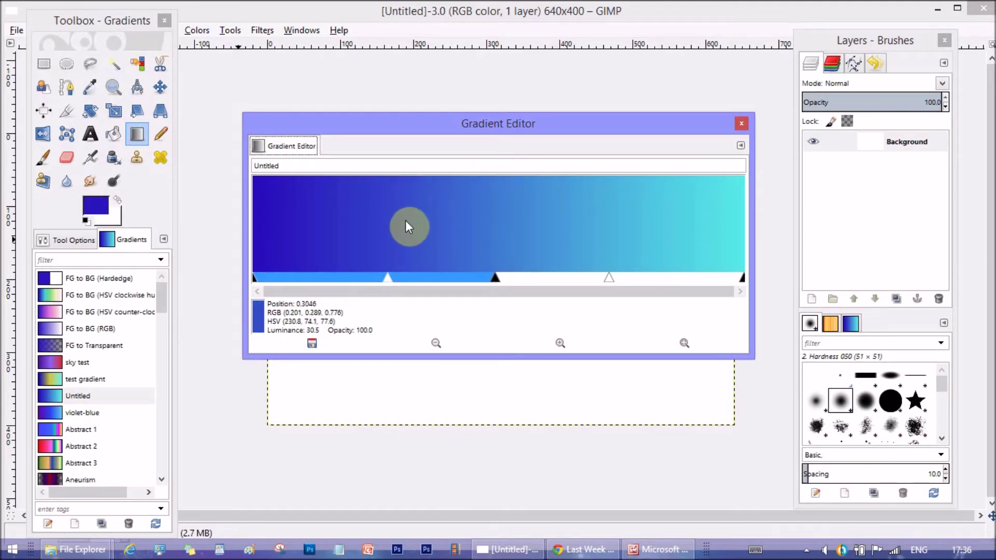
Give the left half's right endpoint the magenta colour cf3dbc, copying that hex code.
right_click(473, 210)
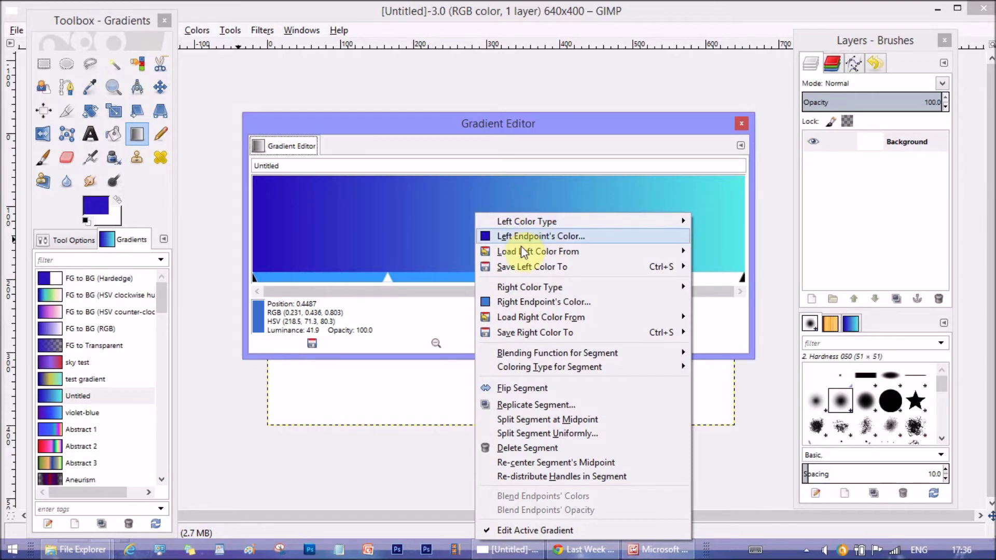
click(526, 301)
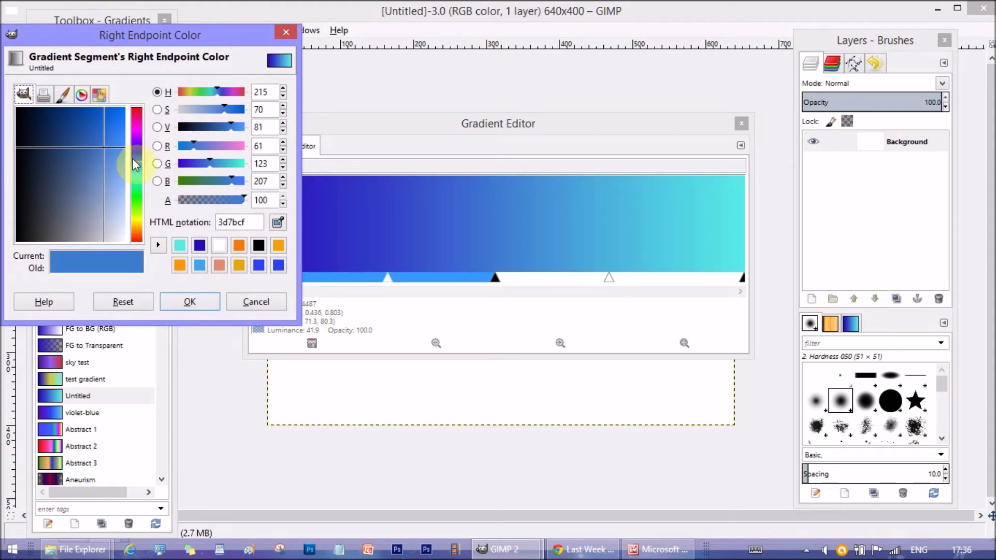
drag(136, 162, 136, 127)
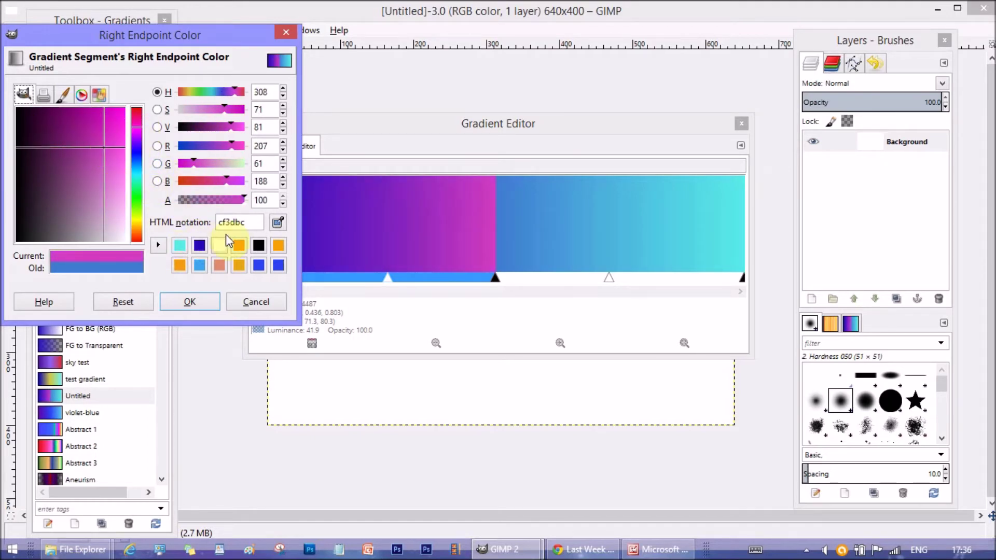
drag(249, 218, 199, 217)
right_click(231, 222)
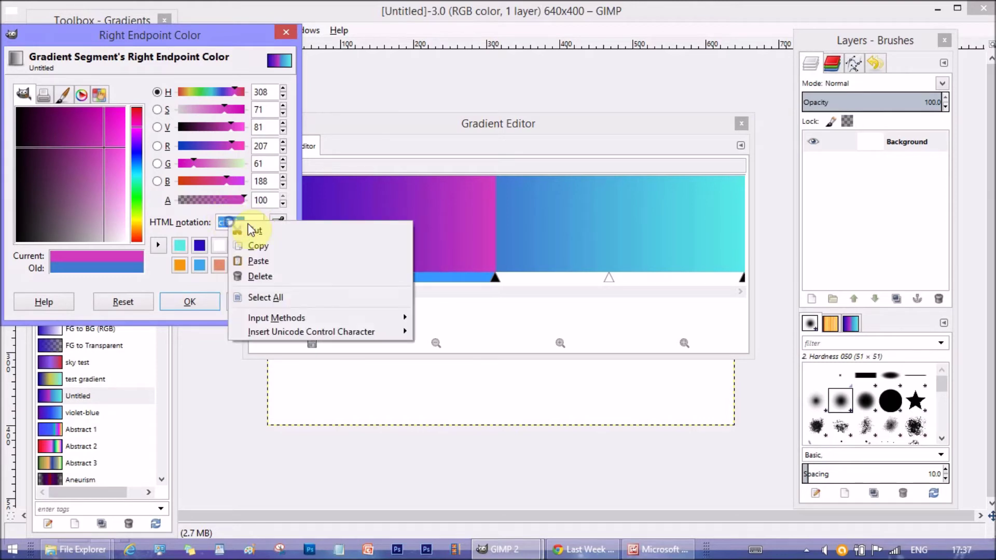
click(266, 245)
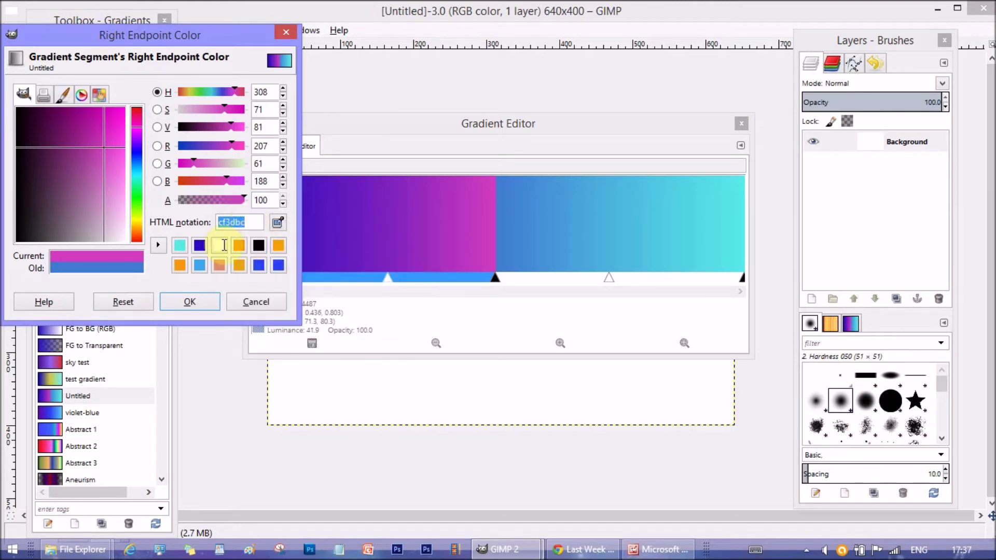
click(192, 303)
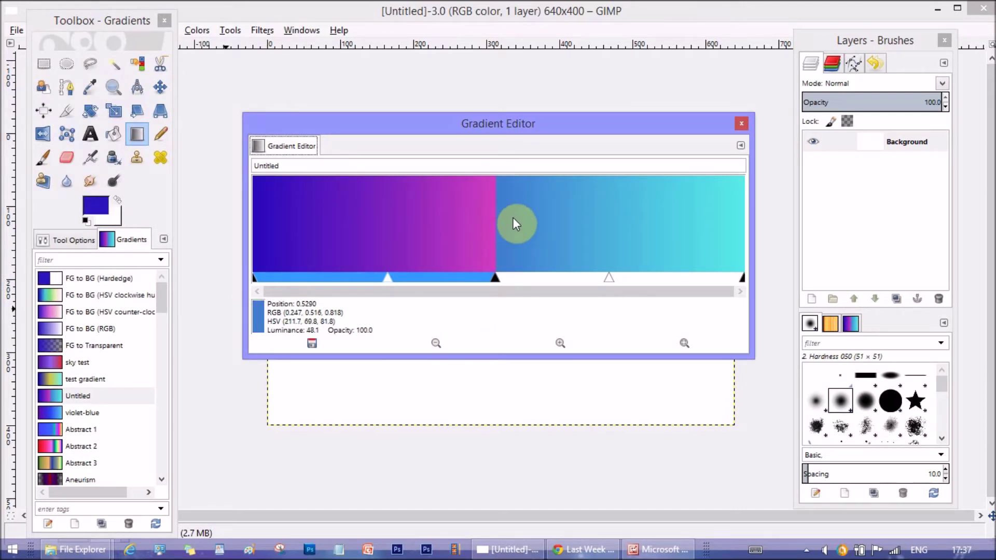
Set the right gradient segment's left endpoint colour to magenta cf3dbc.
click(571, 278)
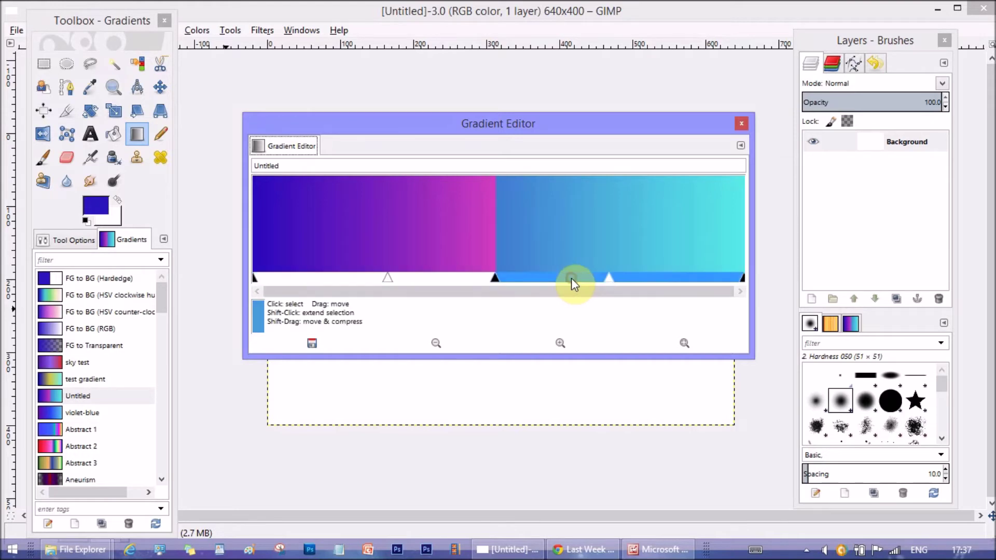
right_click(538, 223)
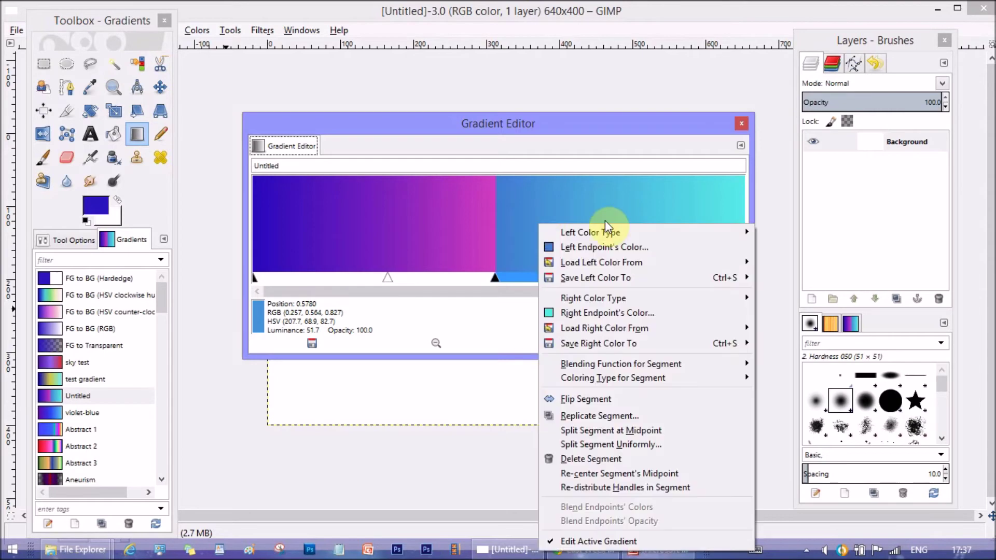
click(614, 249)
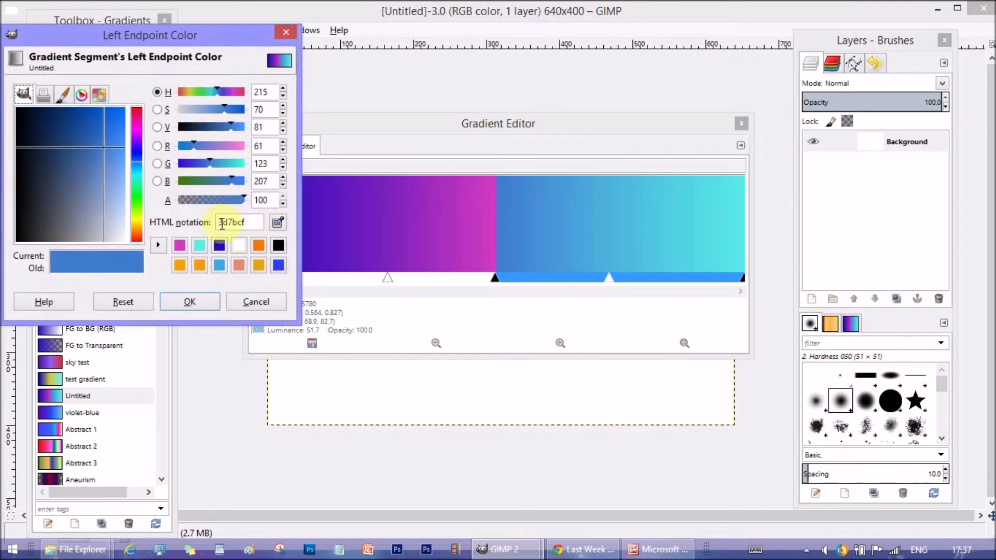
click(180, 245)
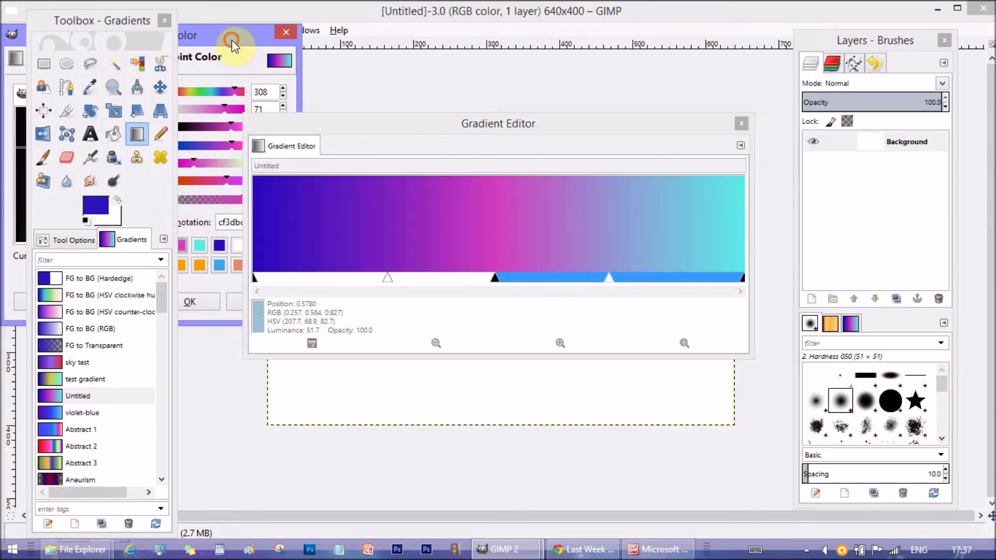
click(232, 38)
double_click(249, 221)
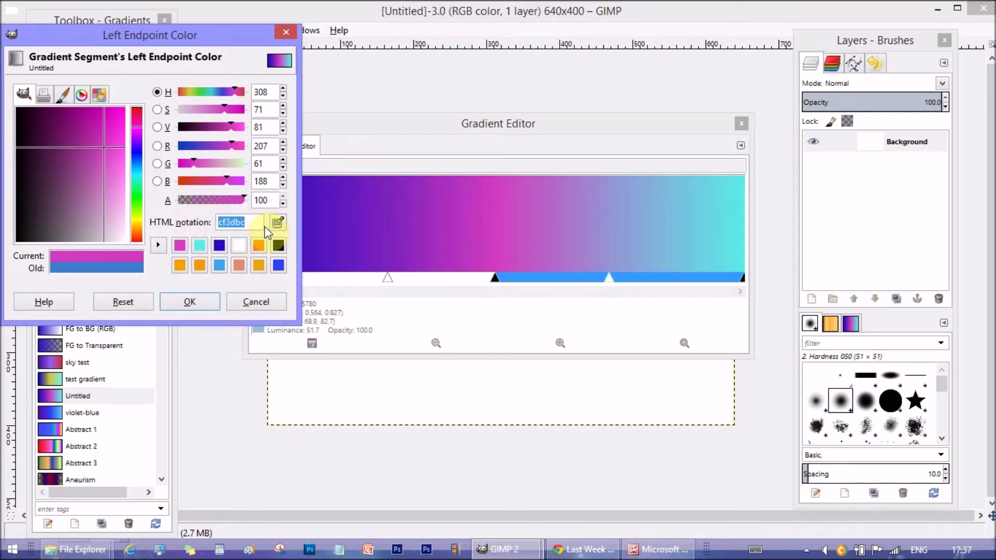
click(191, 301)
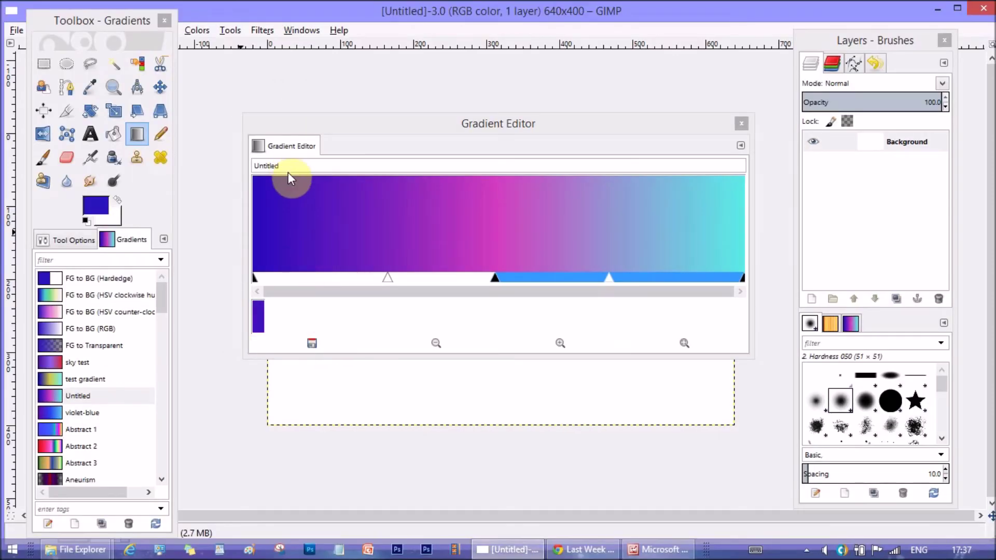
Rename the Untitled gradient to grad1, save it, and close the Gradient Editor.
click(285, 162)
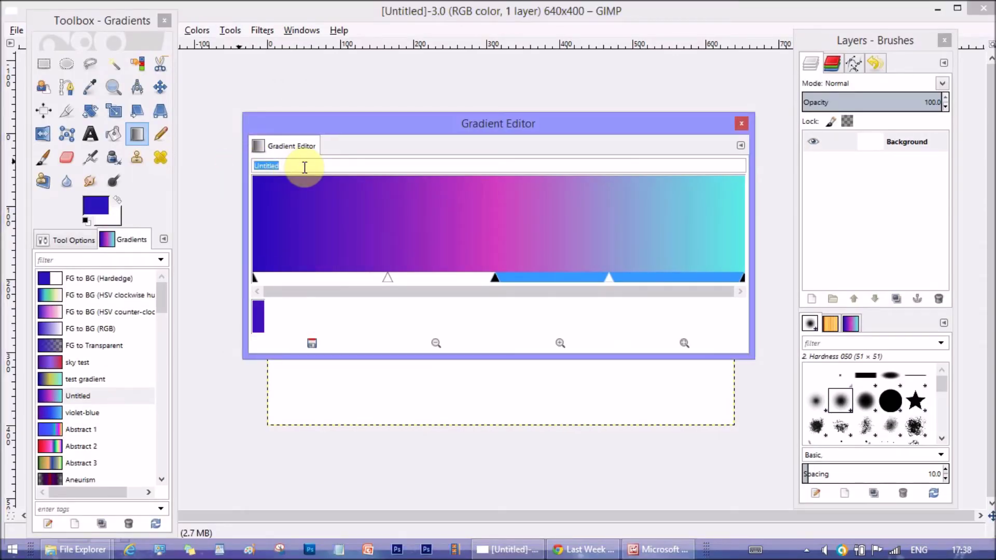
text(grad1)
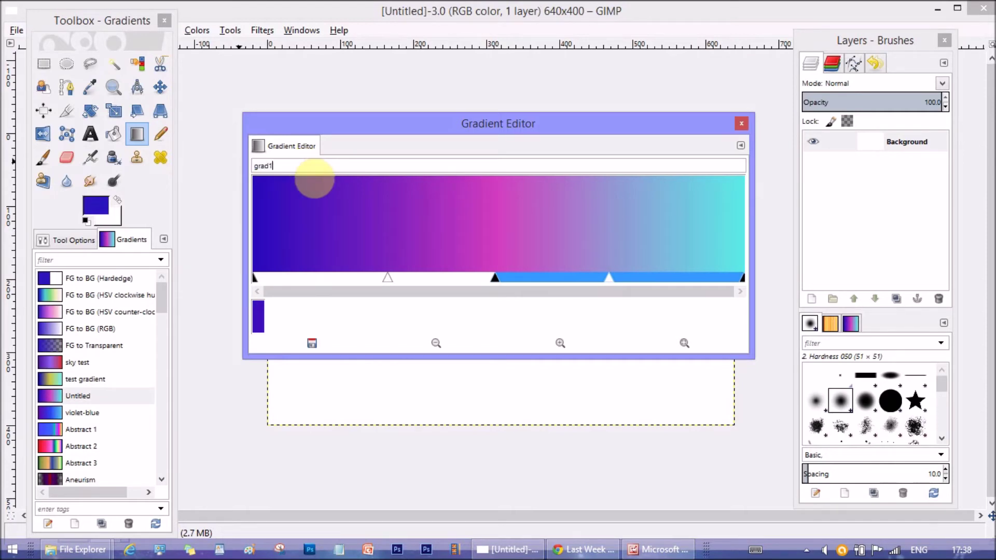
click(313, 343)
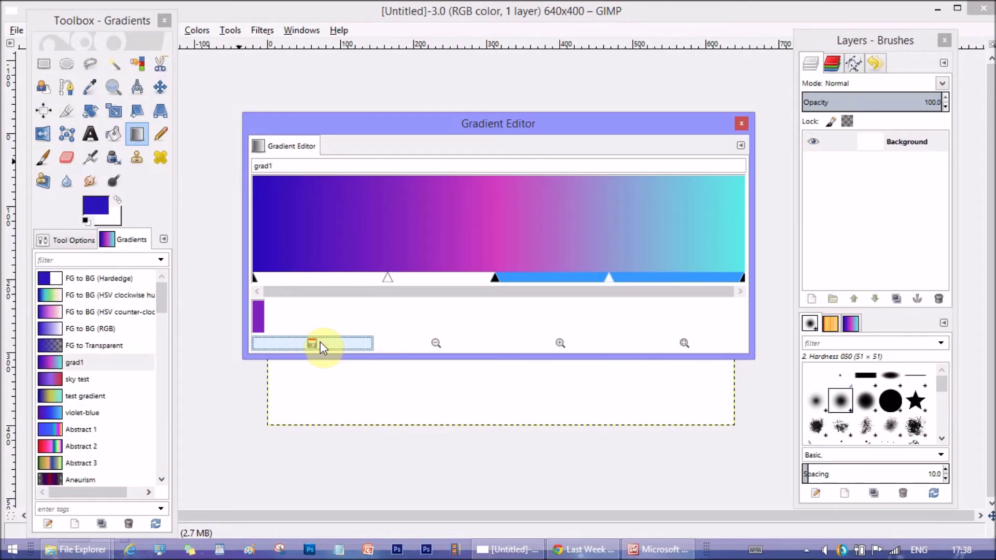
click(742, 125)
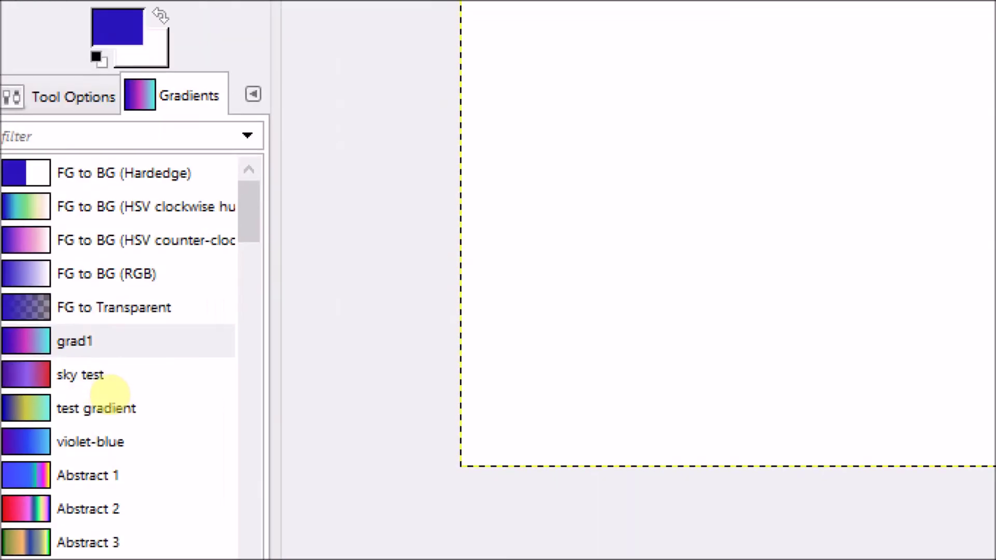
Fill the canvas with grad1, finishing with a top-left to bottom-right diagonal blend.
drag(68, 372, 102, 370)
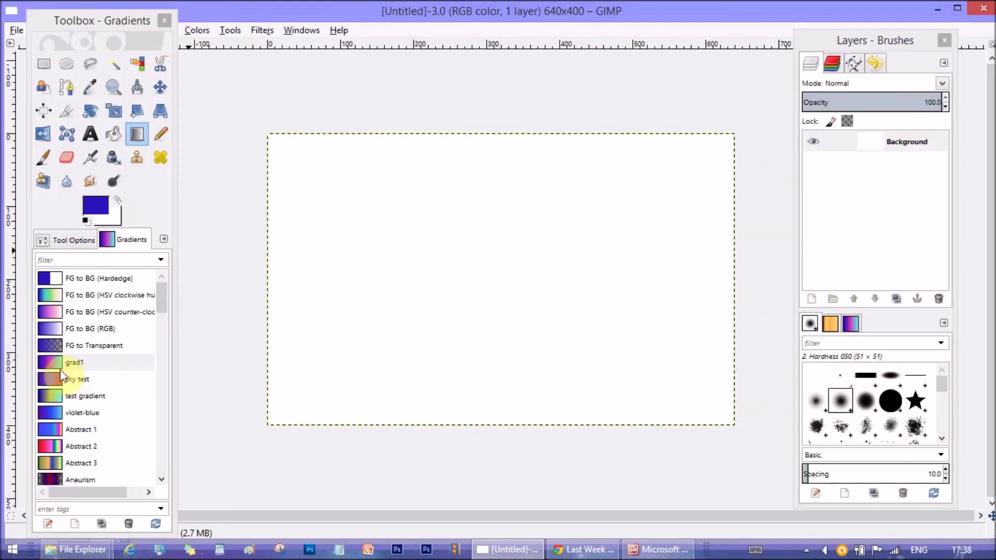
click(82, 341)
drag(506, 123, 505, 440)
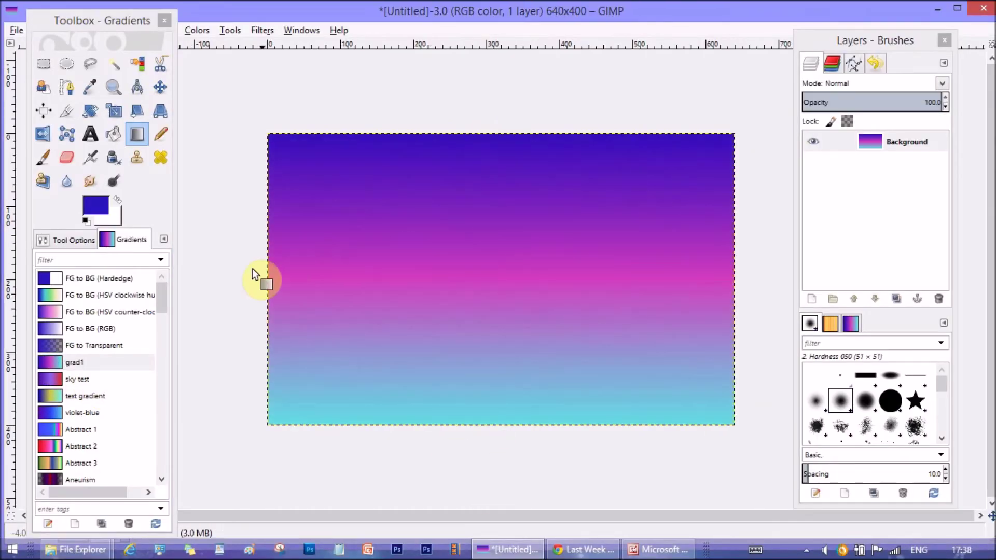
drag(238, 266, 748, 260)
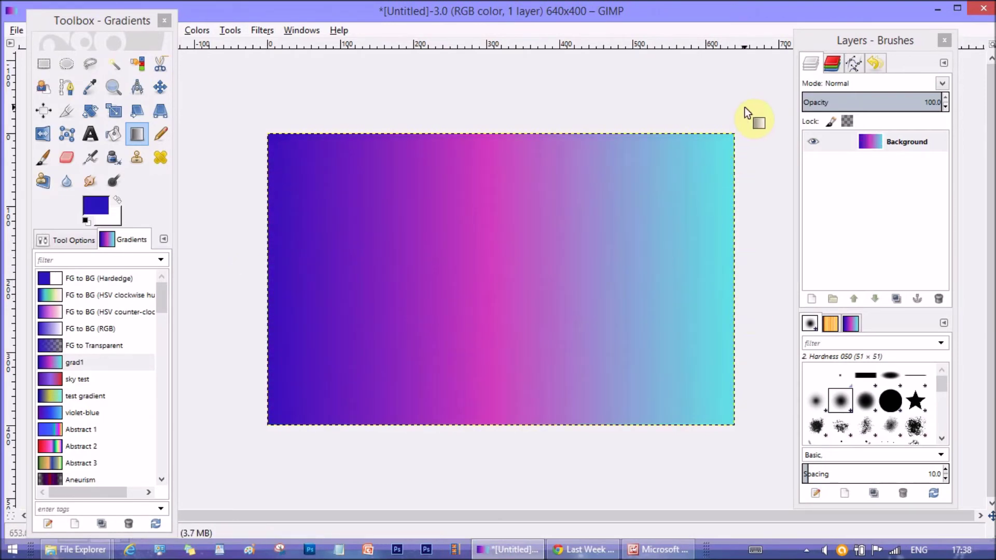
drag(745, 116, 240, 439)
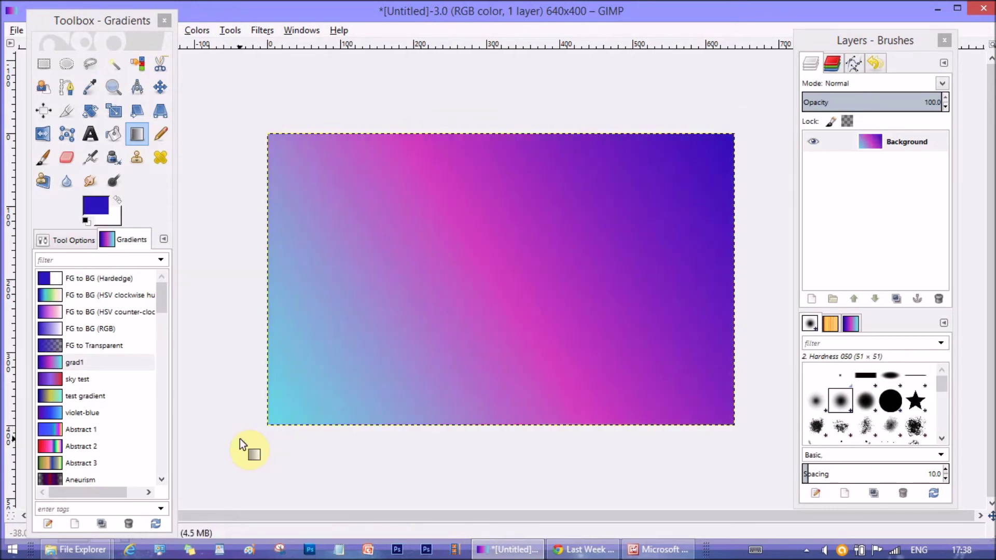
drag(227, 109, 755, 438)
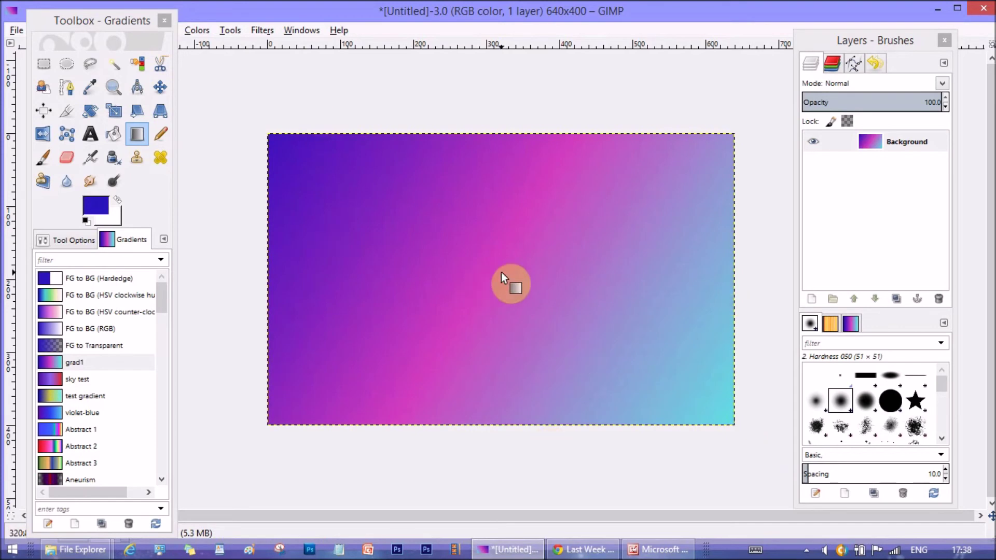
scroll(62, 311, down, 2)
click(54, 334)
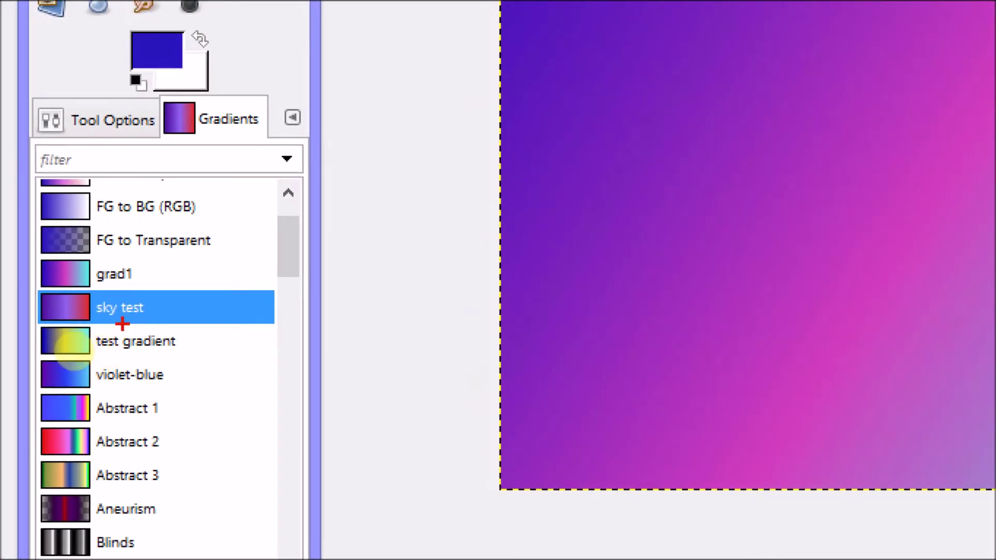
Fill the canvas top to bottom with sky test, deep violet fading to red.
drag(68, 322, 171, 324)
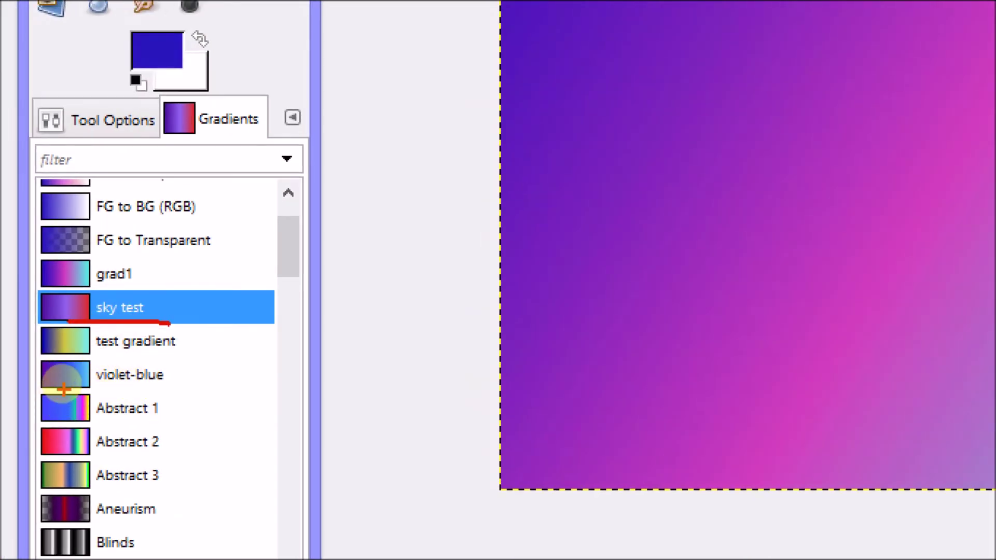
drag(66, 386, 170, 382)
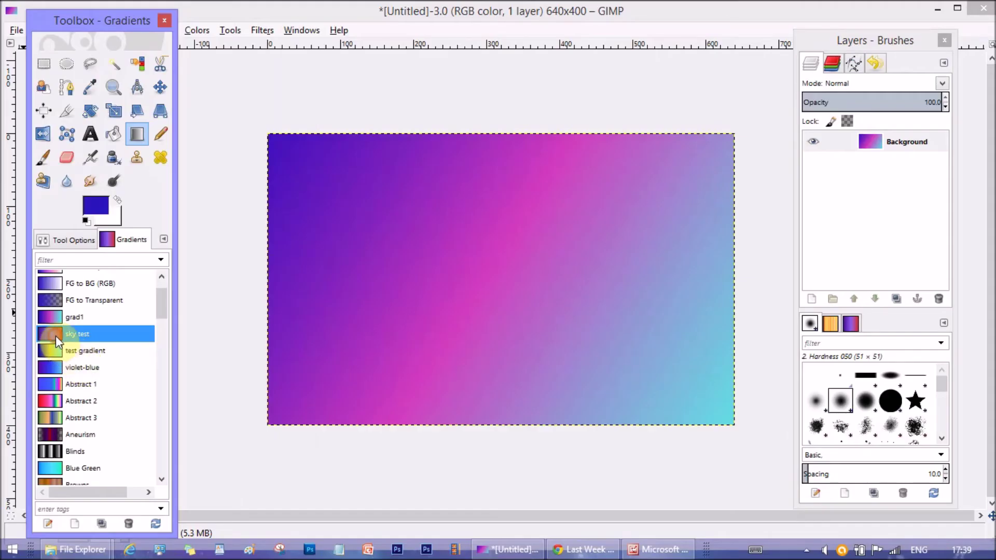
drag(516, 106, 513, 441)
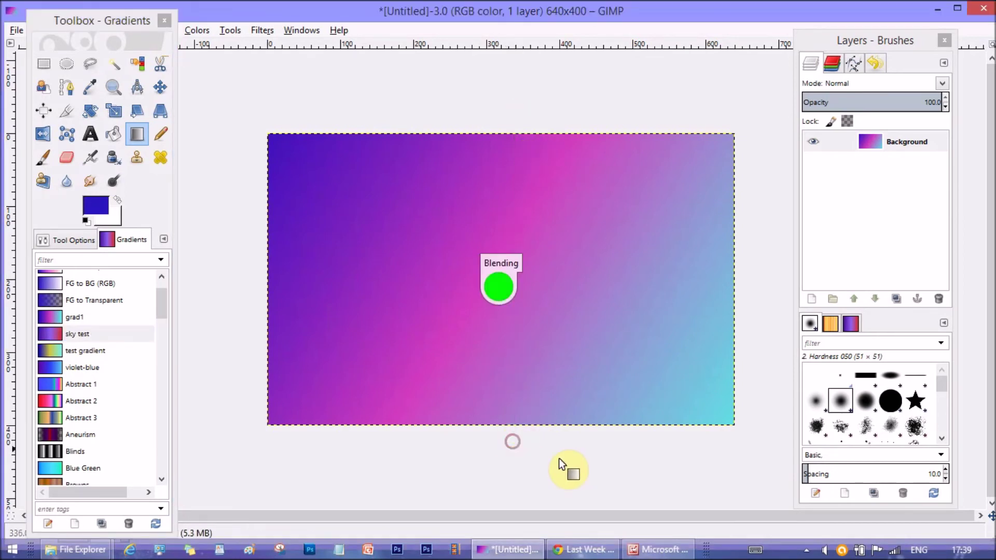
double_click(52, 334)
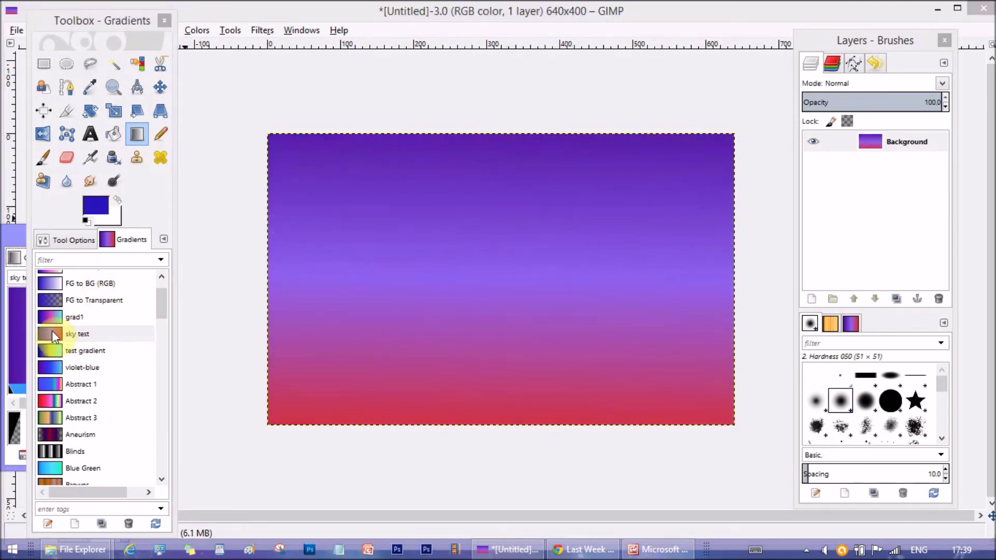
Enlarge the Gradient Editor and set the selected segments' left endpoint to deep violet 4b109a.
drag(66, 235, 402, 170)
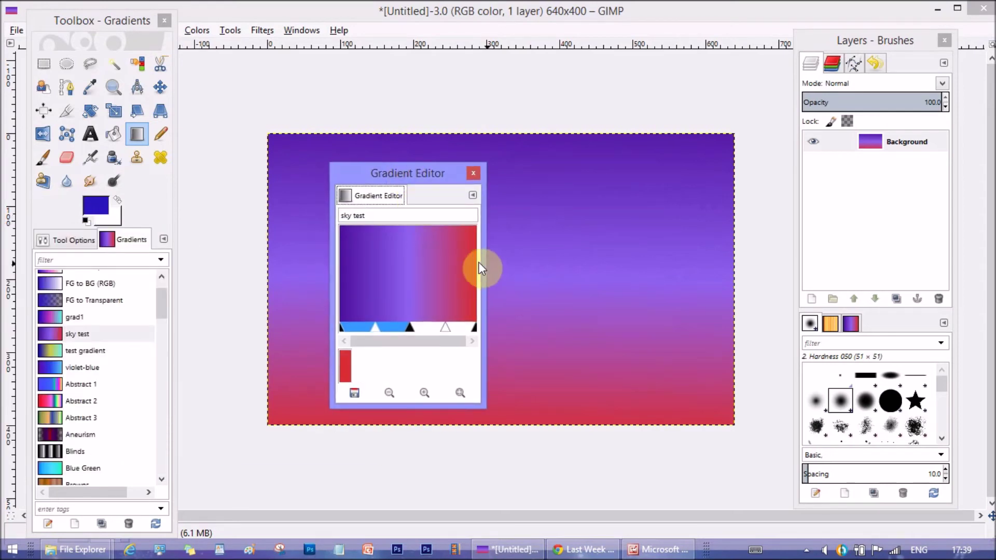
drag(480, 263, 841, 282)
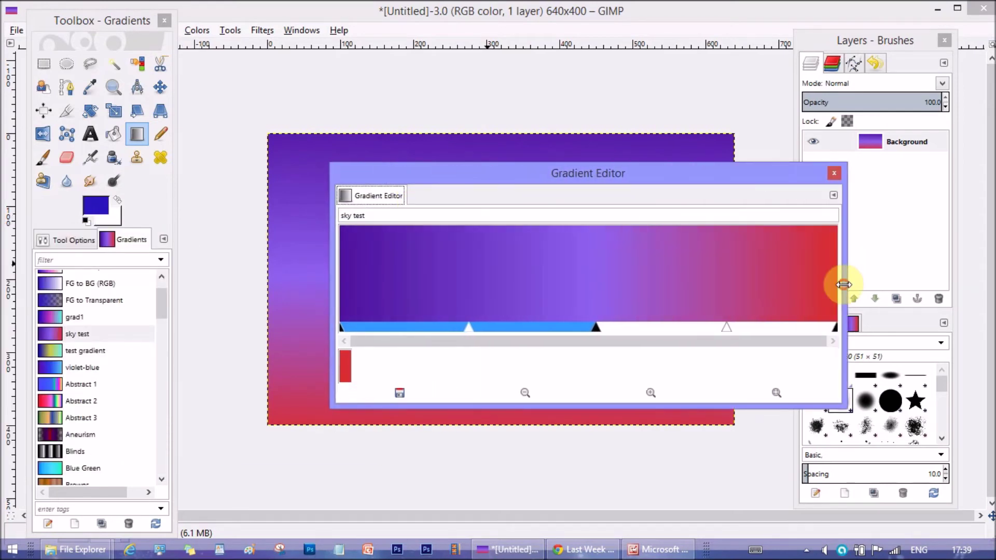
drag(403, 279, 348, 269)
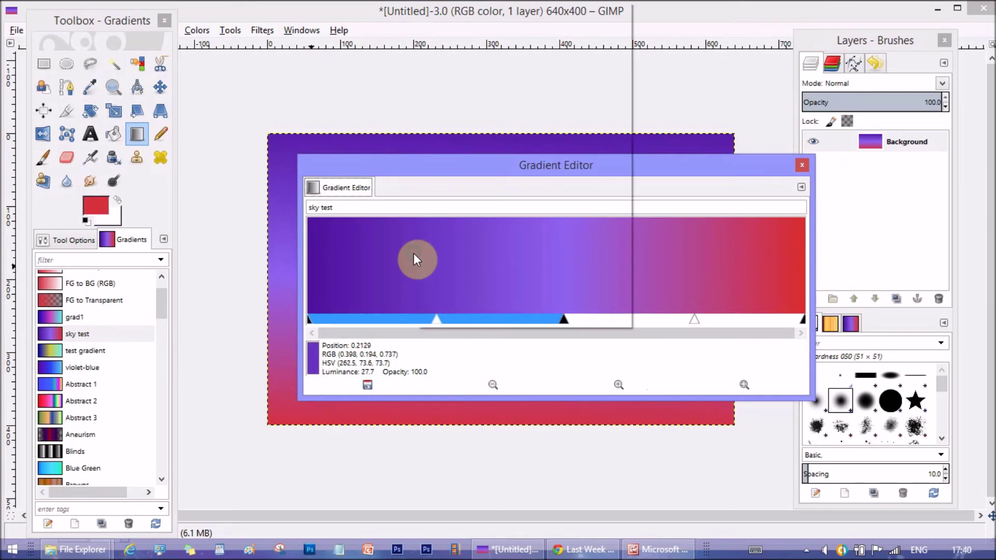
right_click(413, 254)
click(509, 25)
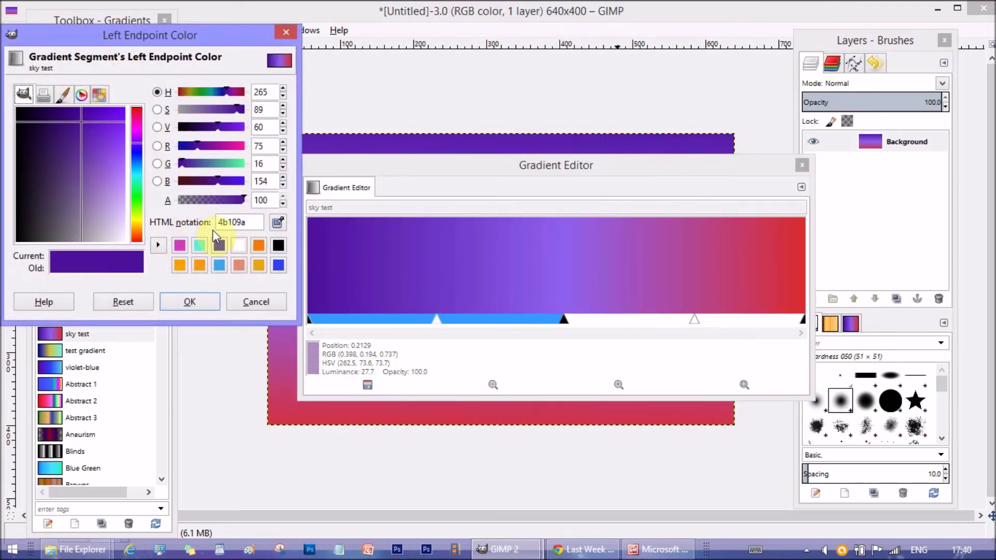
click(255, 223)
click(285, 32)
Set the selection's right endpoint colour to light purple 8c62ed.
right_click(450, 259)
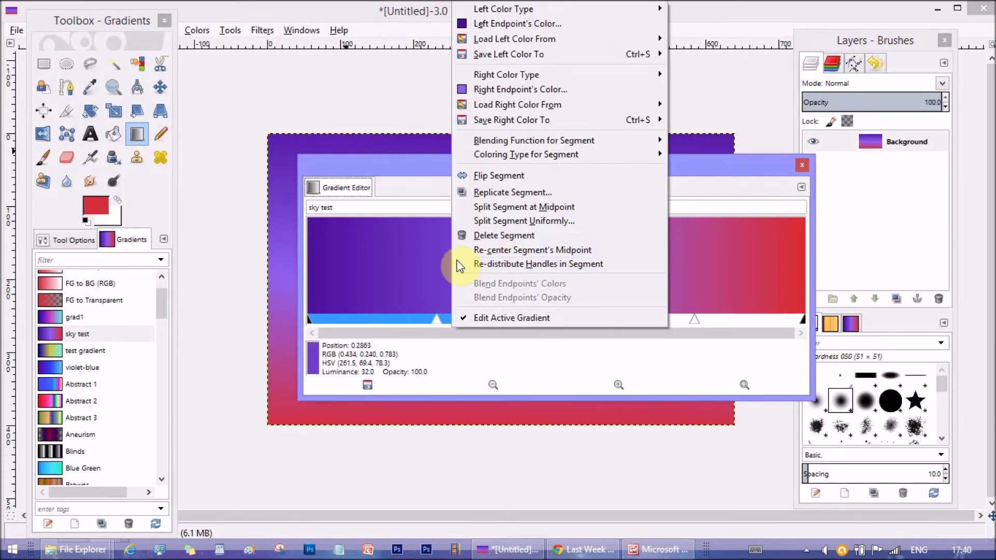
click(525, 90)
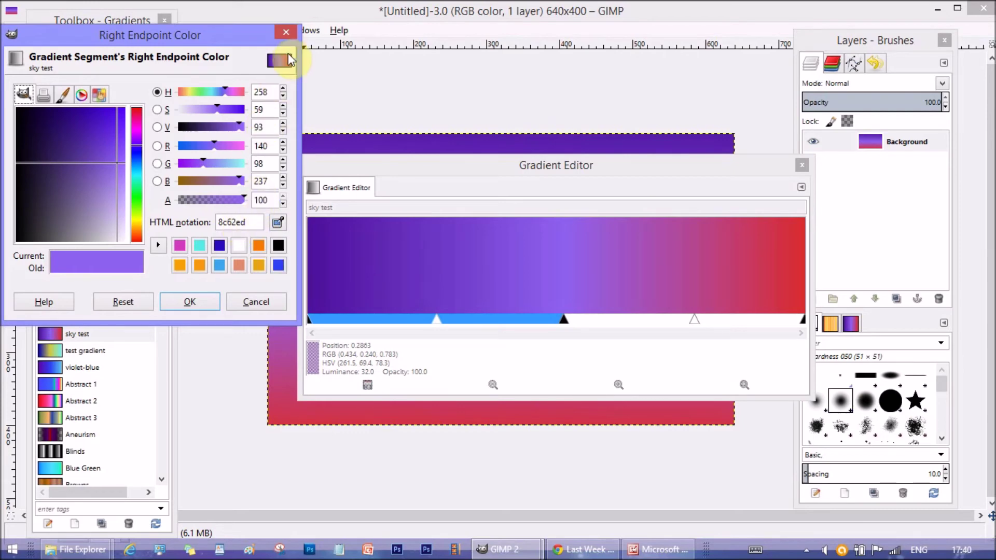
click(287, 32)
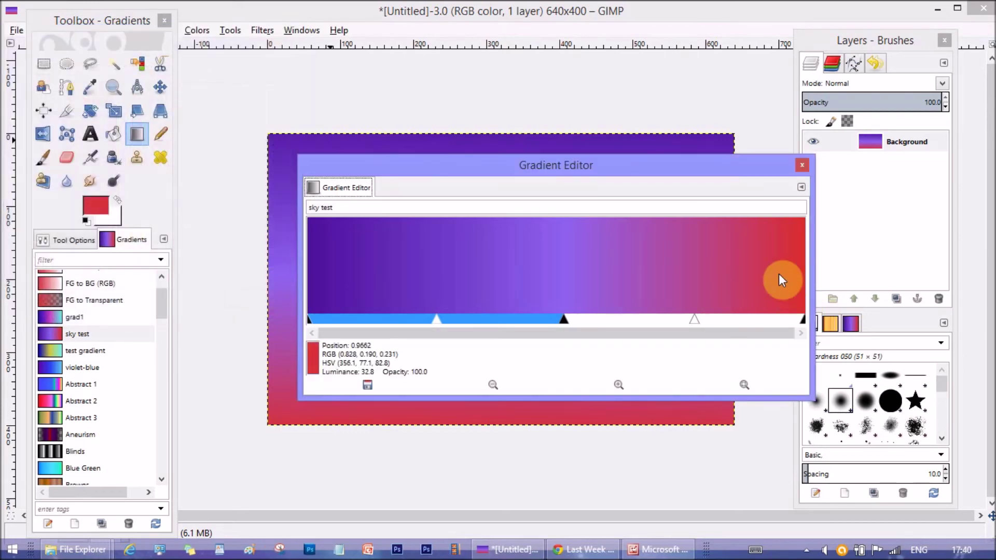
Give sky test a red d92c2c right end and close the Gradient Editor.
right_click(736, 260)
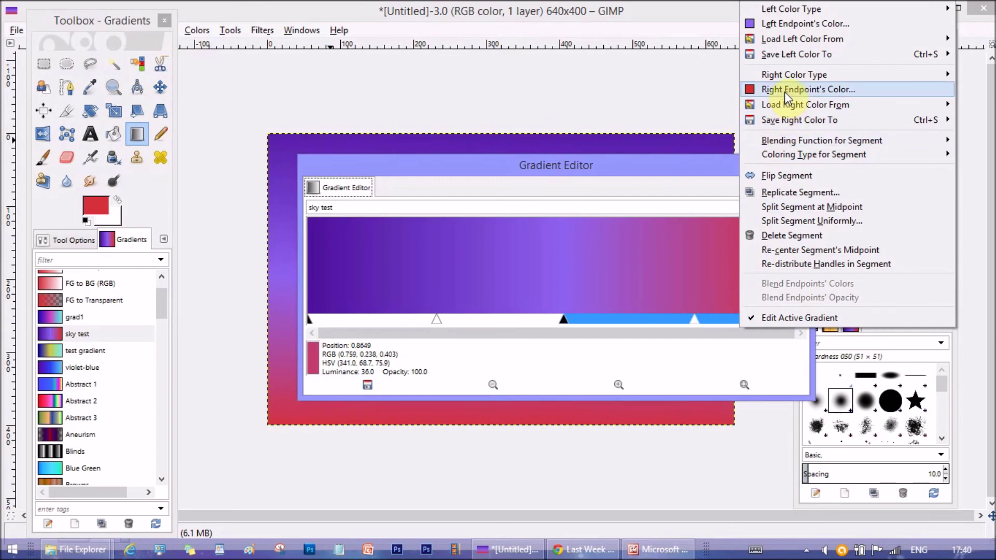
click(784, 92)
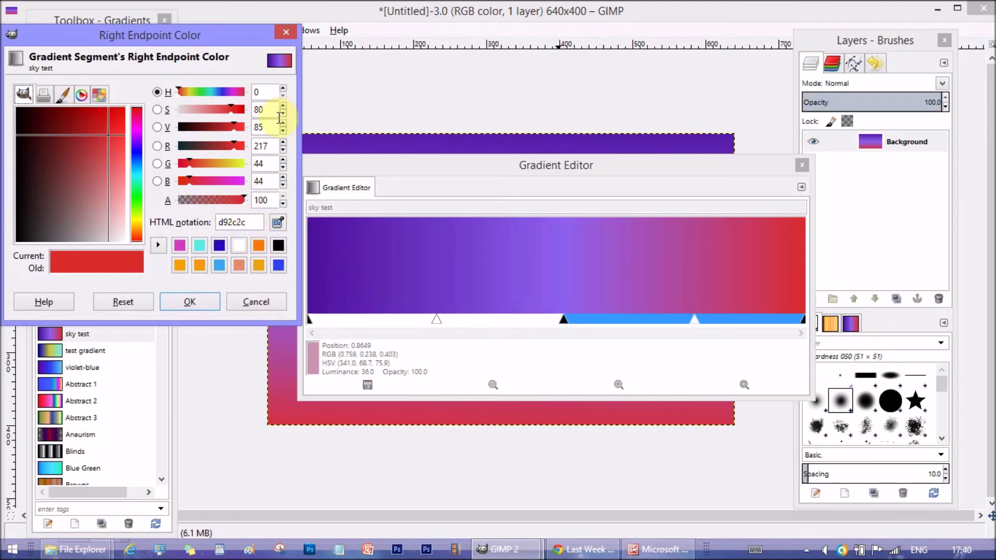
click(286, 33)
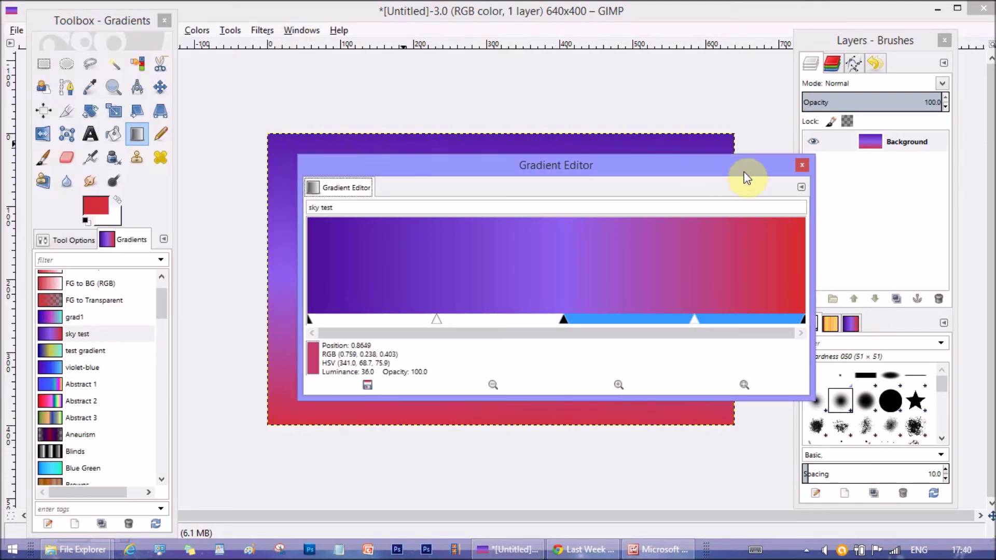
click(802, 166)
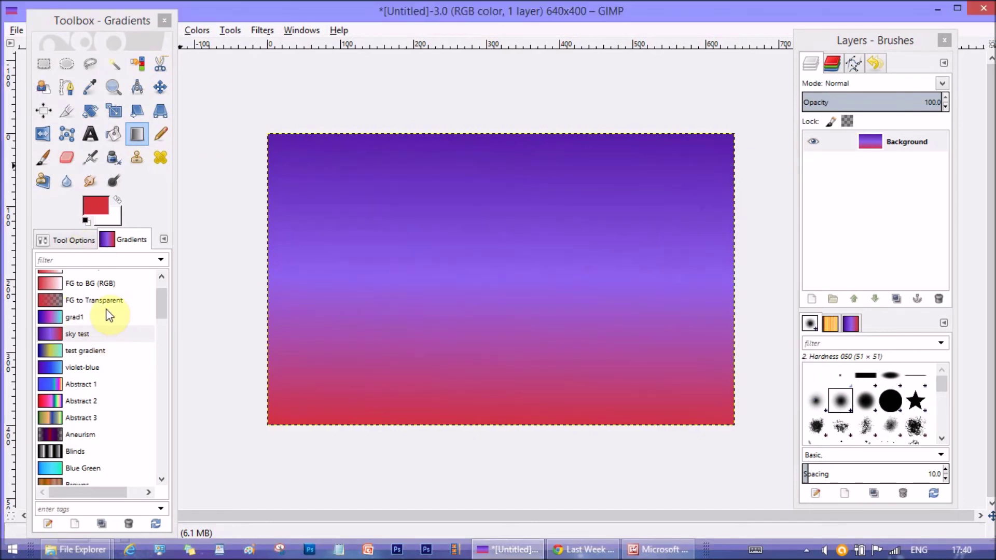
Fill the canvas top to bottom with the violet-blue gradient and open it for editing.
click(92, 368)
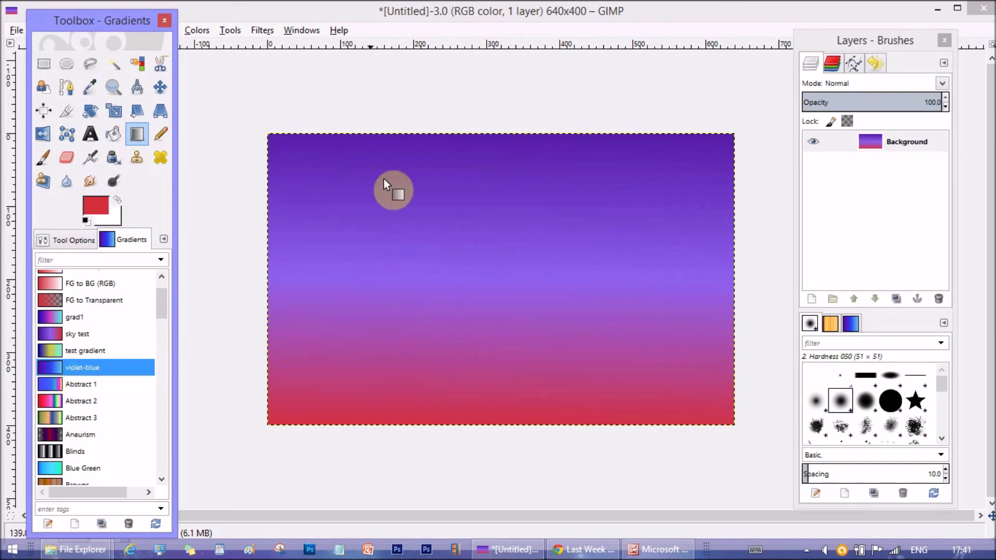
drag(500, 119, 500, 504)
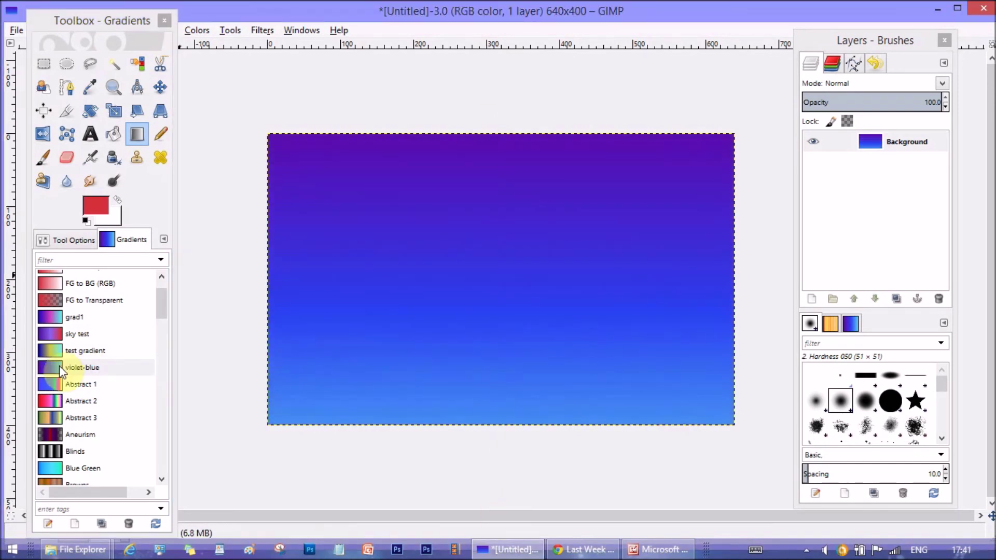
double_click(58, 365)
Widen the Gradient Editor and begin setting violet-blue's left endpoint colour to 5d06a7.
drag(113, 272, 444, 170)
drag(545, 247, 835, 289)
right_click(360, 263)
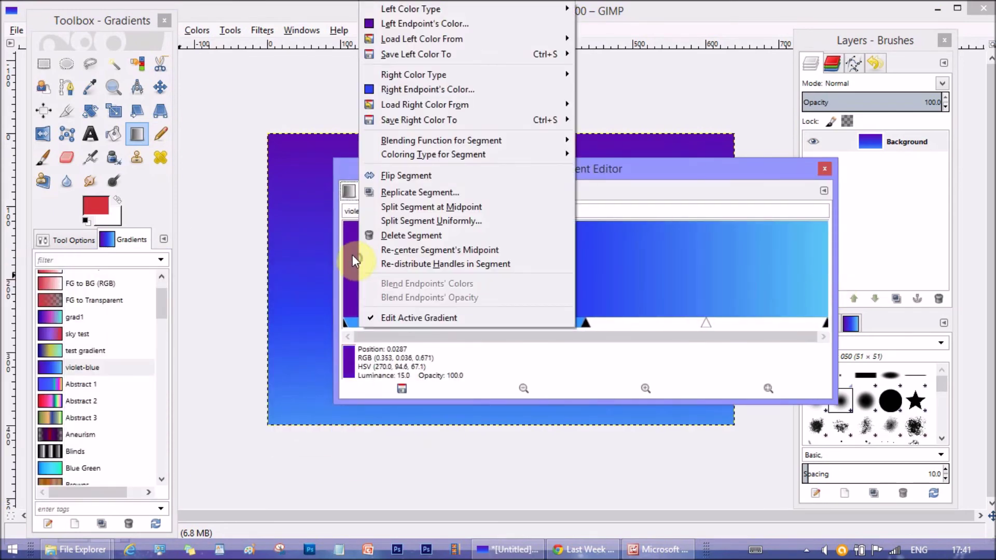
click(415, 24)
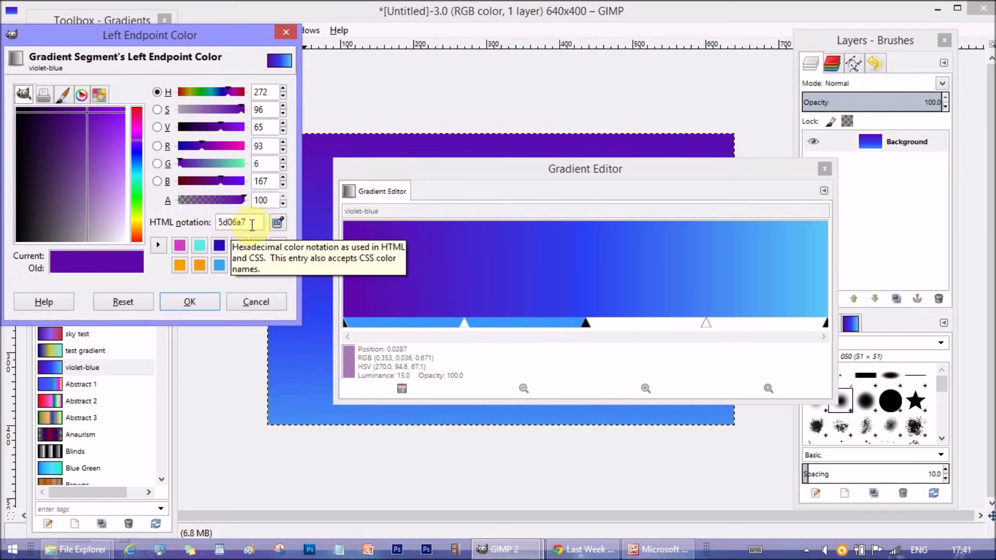
Confirm the violet 5d06a7 left end and set the middle colour to blue 2941ef.
click(285, 33)
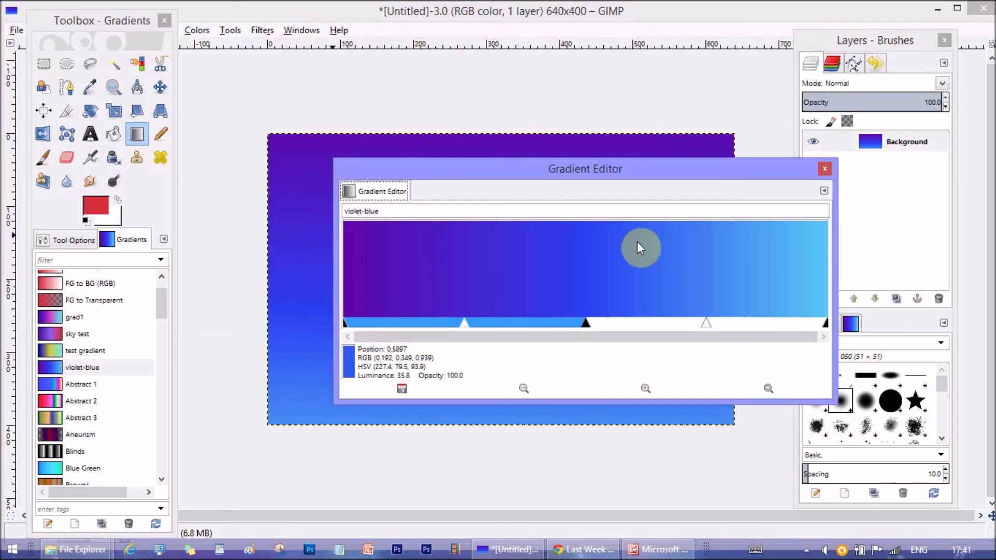
right_click(553, 256)
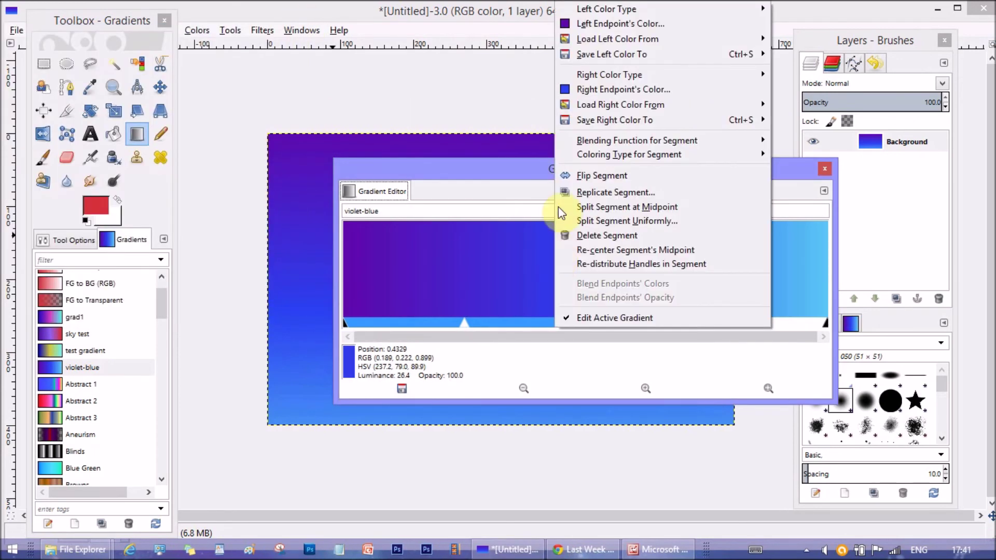
mouse_move(605, 78)
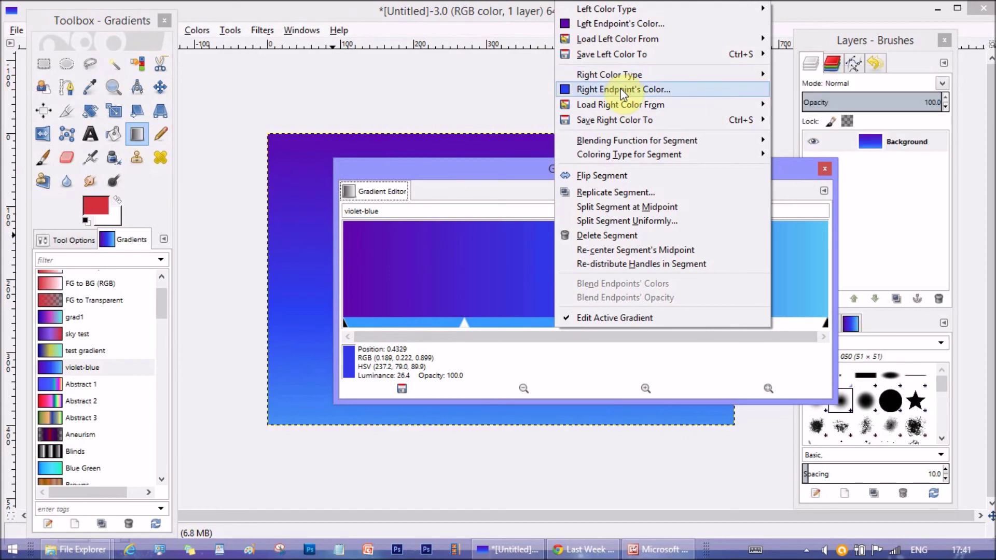
click(622, 91)
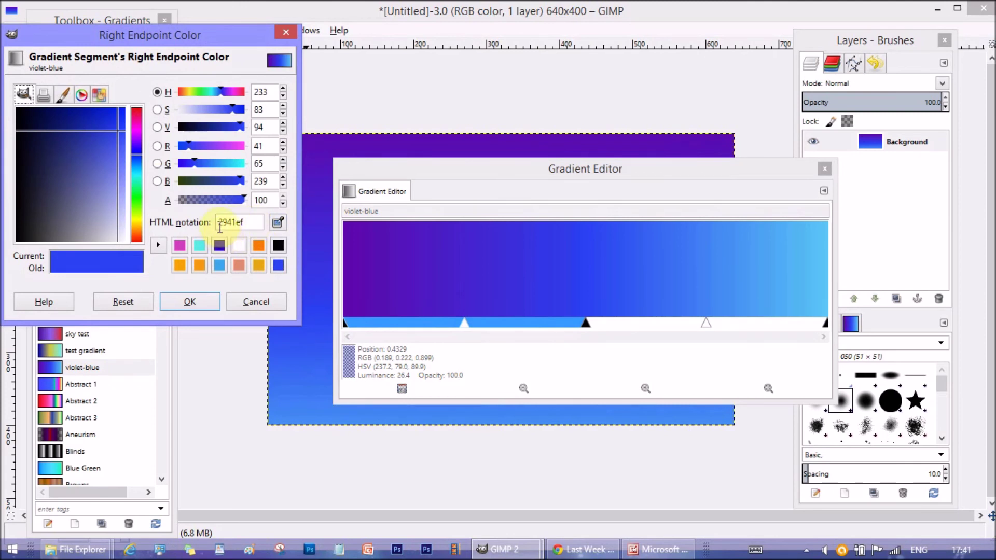
click(285, 33)
Set the right-hand segments' right endpoint to sky blue 56c7f1.
click(666, 322)
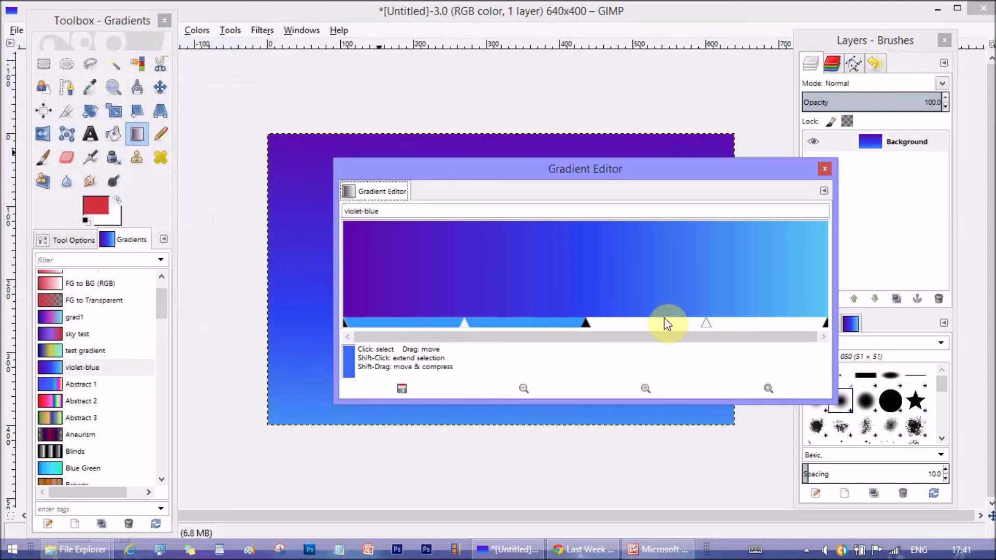
right_click(784, 254)
click(671, 97)
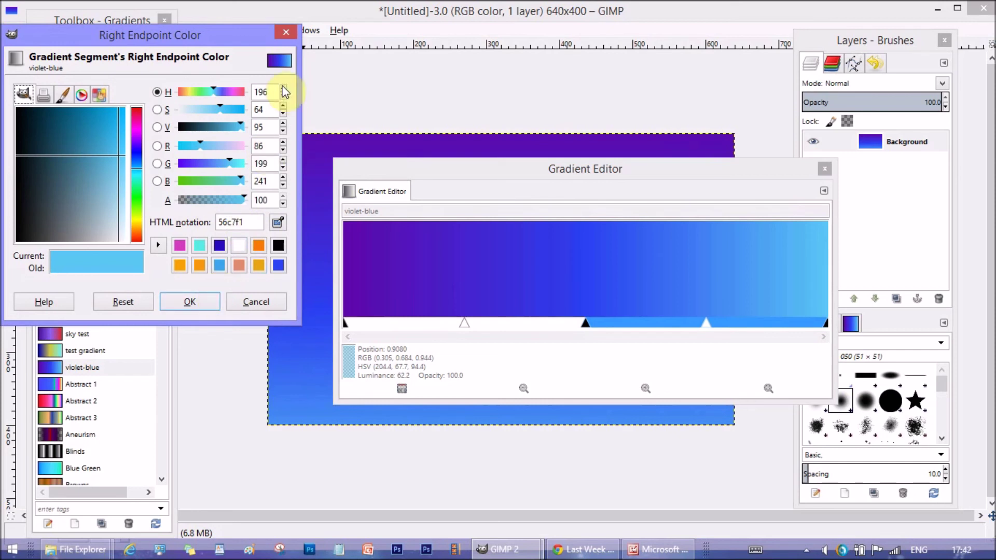
click(287, 35)
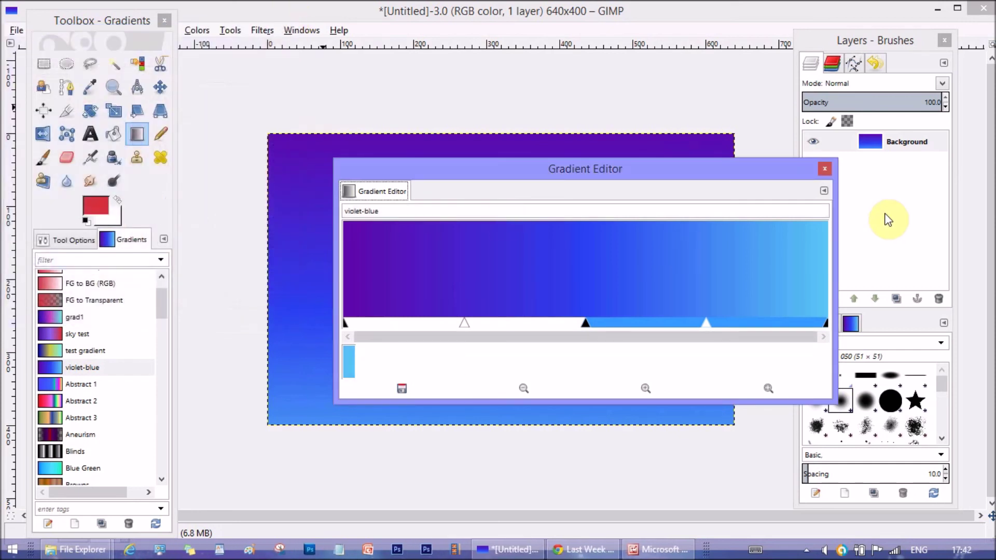
Close the Gradient Editor, reselect sky test, and bring up the alien sky.jpeg reference in Picture Manager.
click(824, 169)
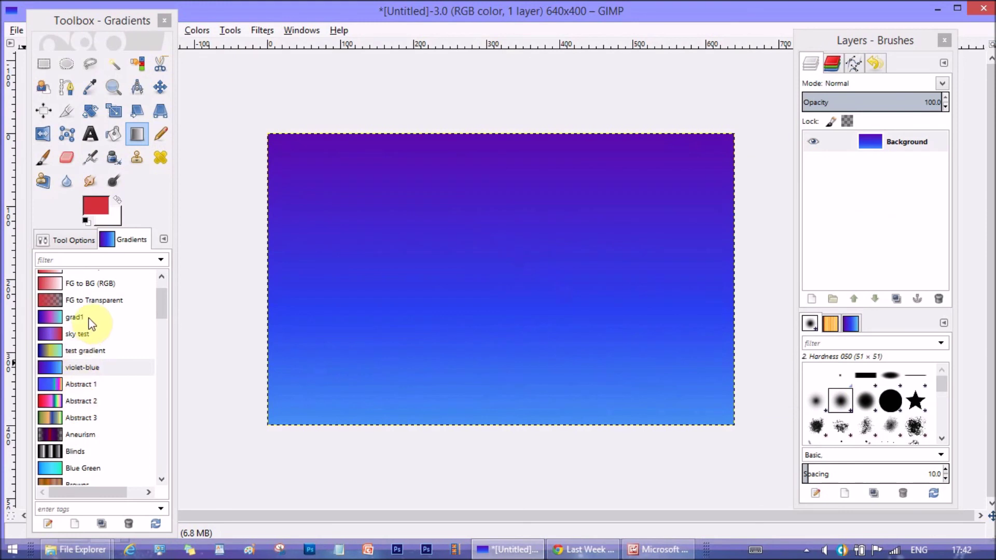
click(83, 338)
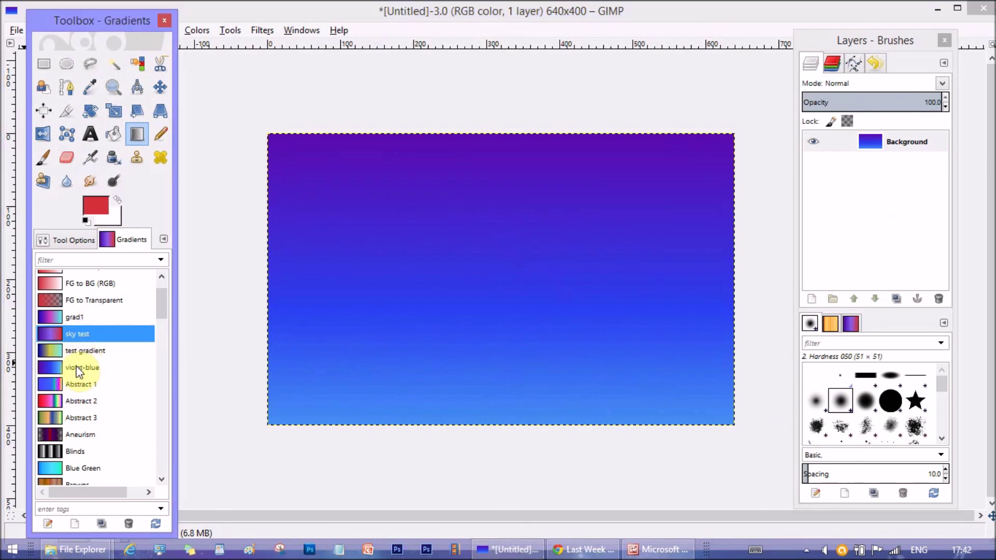
click(78, 369)
click(79, 335)
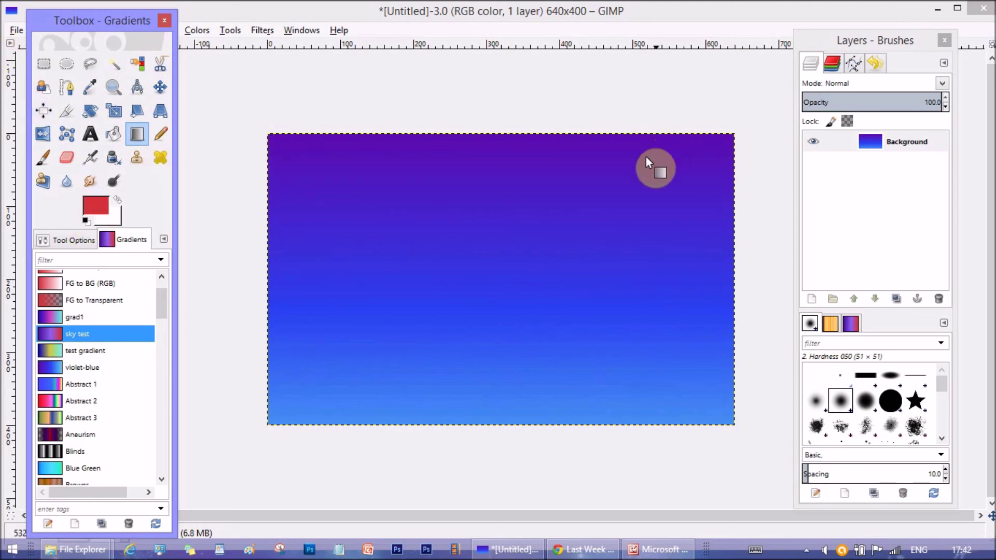
key(ctrl+g)
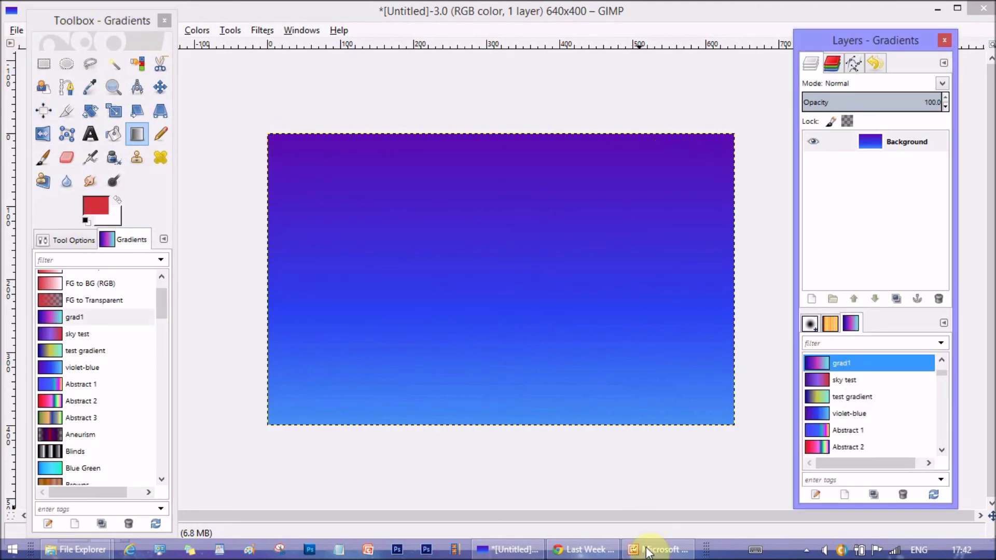
click(648, 550)
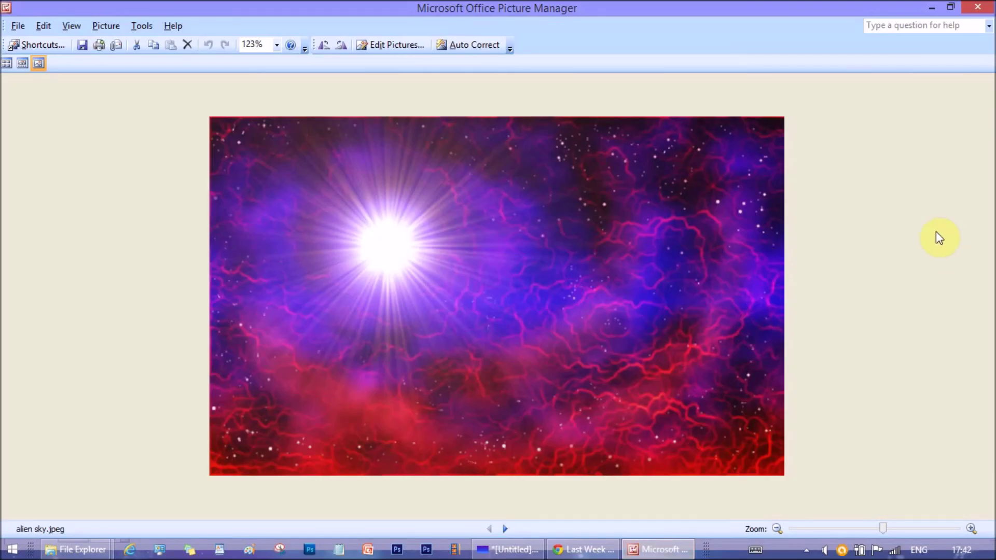